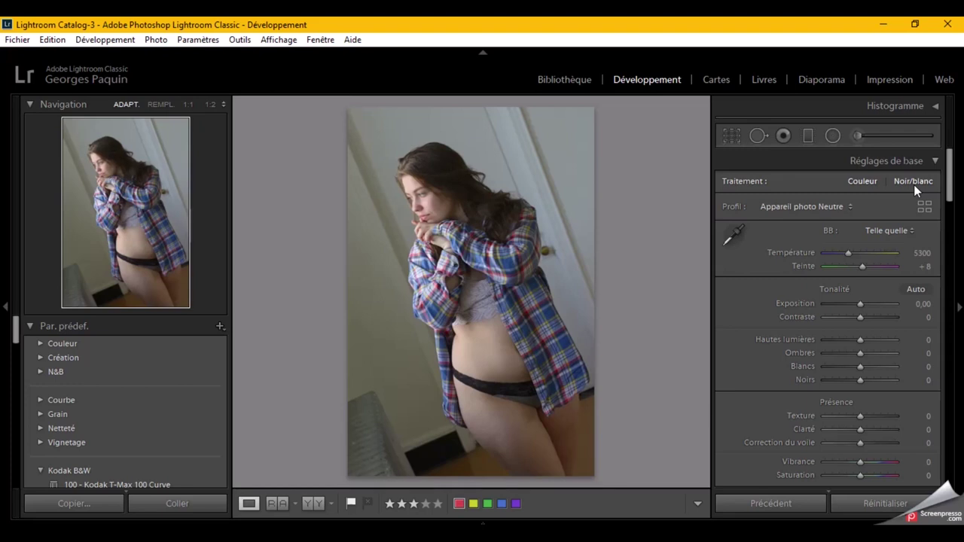
Drain the colour and set the treatment to Noir/blanc with the Adobe Monochrome profile
scroll(754, 334, "down", 3)
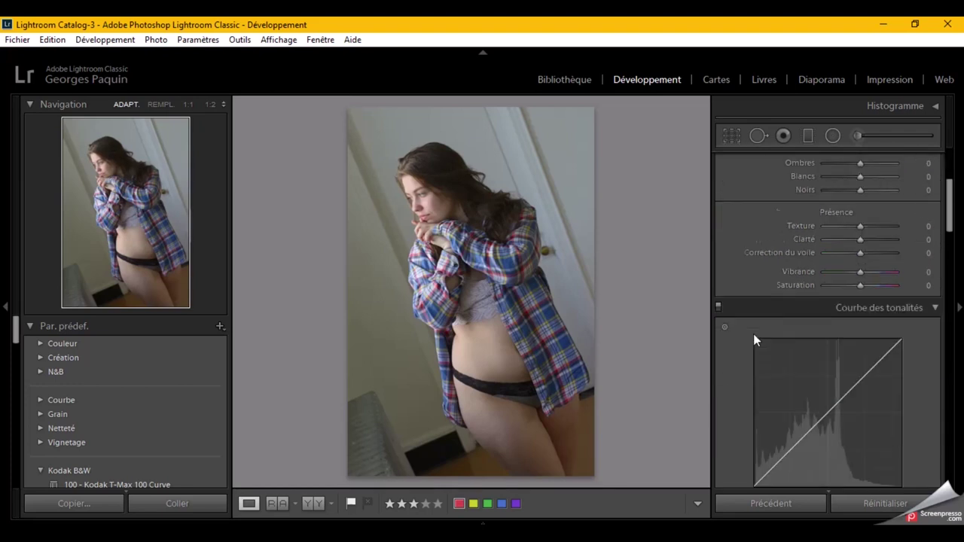
scroll(755, 335, "up", 2)
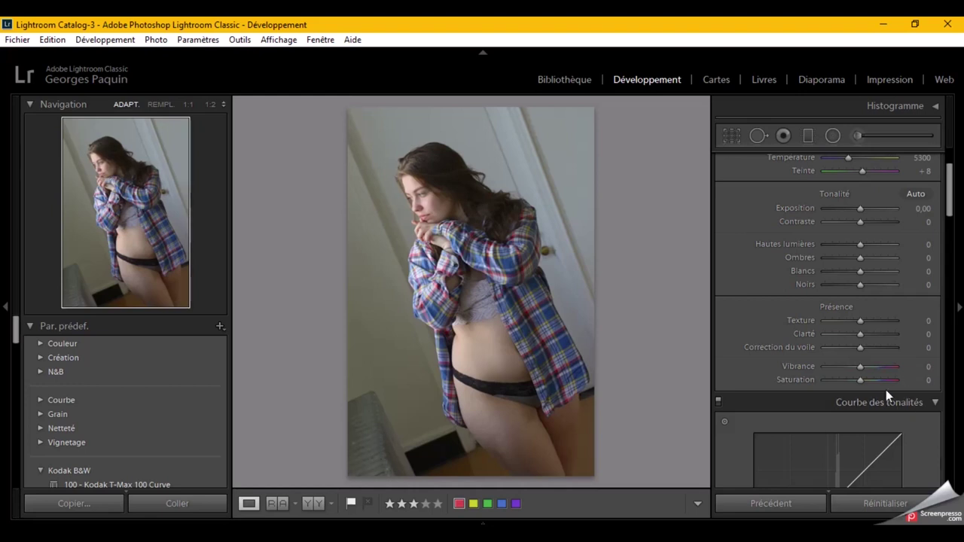
left_click_drag(861, 384, 759, 375)
scroll(813, 327, "up", 3)
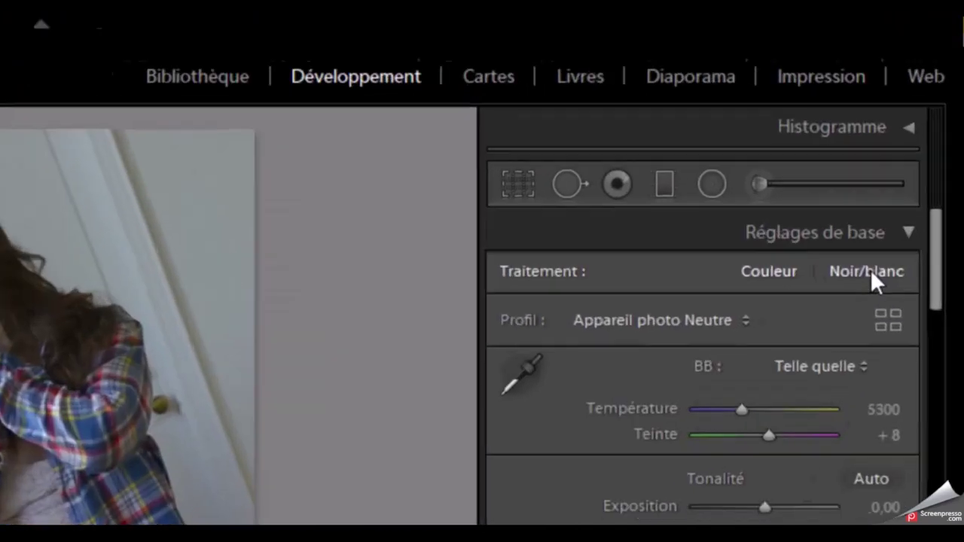
left_click(868, 272)
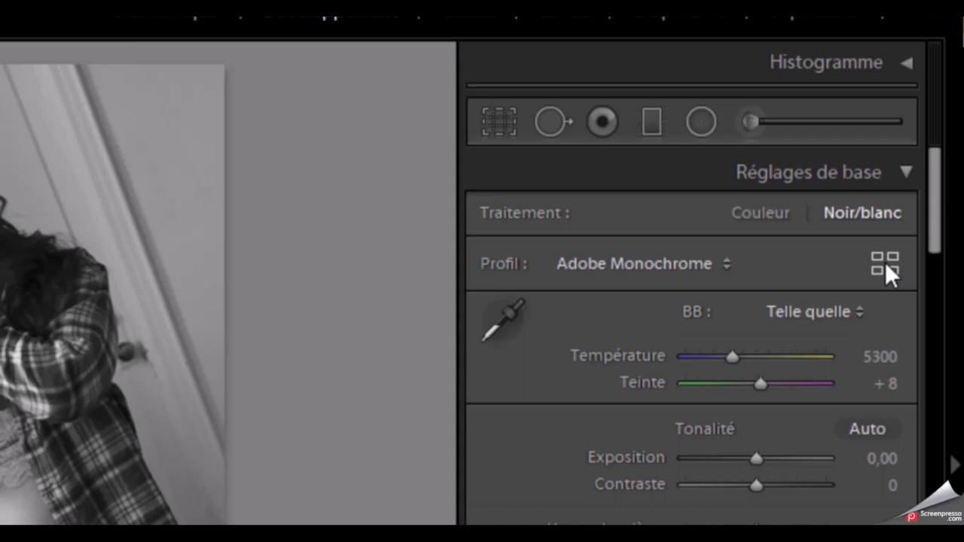
Preview the Moderne 01, N&B 07 and other N&B profiles on the portrait
left_click(885, 264)
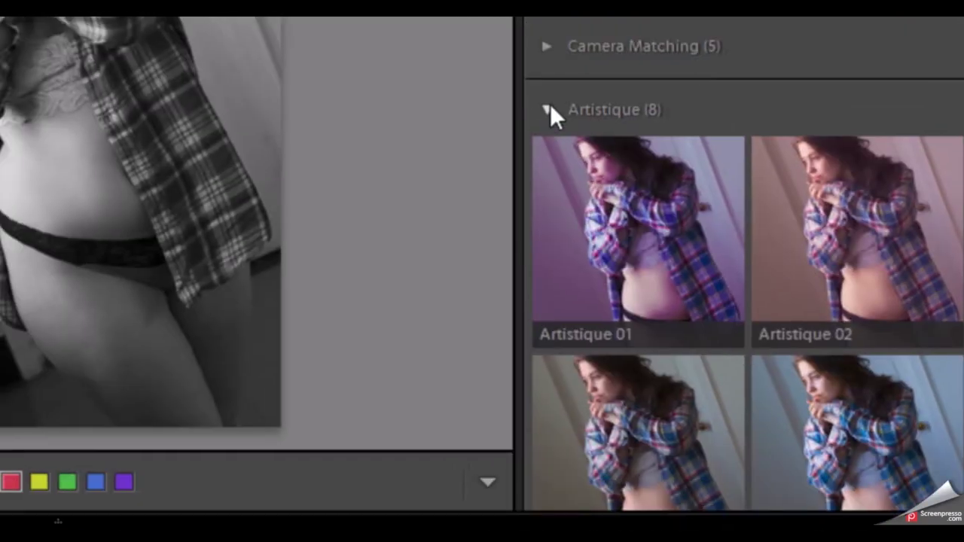
left_click(491, 485)
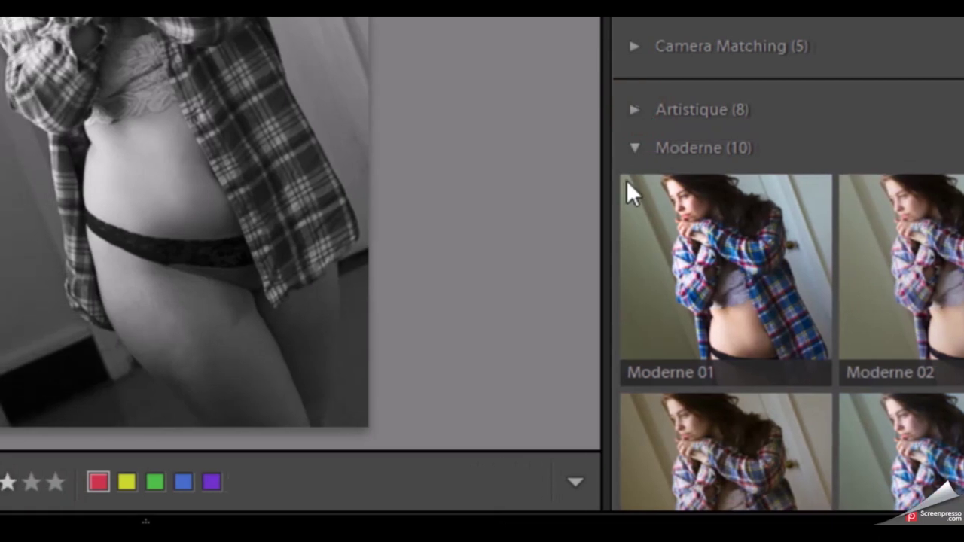
left_click(630, 192)
scroll(753, 139, "down", 5)
left_click(837, 137)
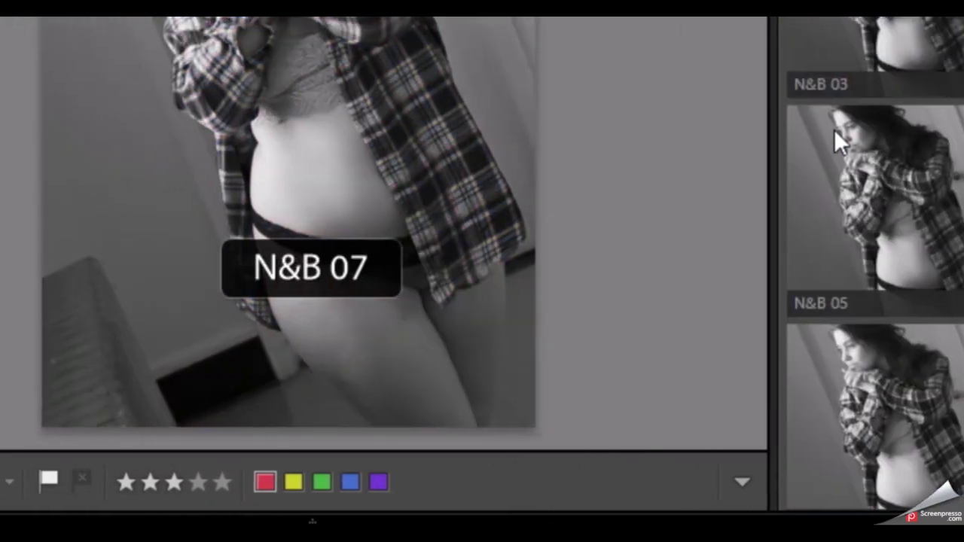
left_click(878, 140)
left_click(607, 276)
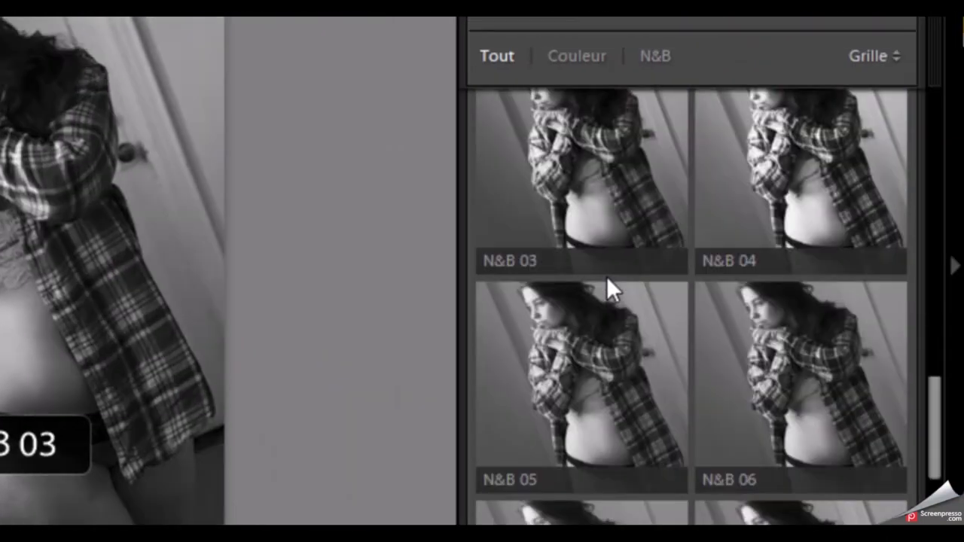
Apply the N&B Filtre vert profile and raise its Niveau to 156
scroll(606, 276, "down", 3)
scroll(607, 276, "down", 3)
scroll(607, 276, "down", 3)
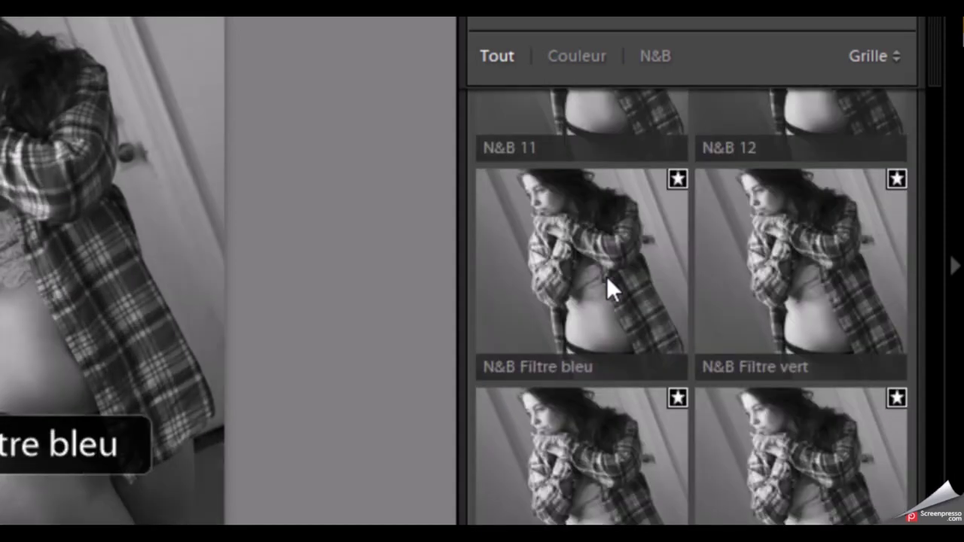
left_click(827, 306)
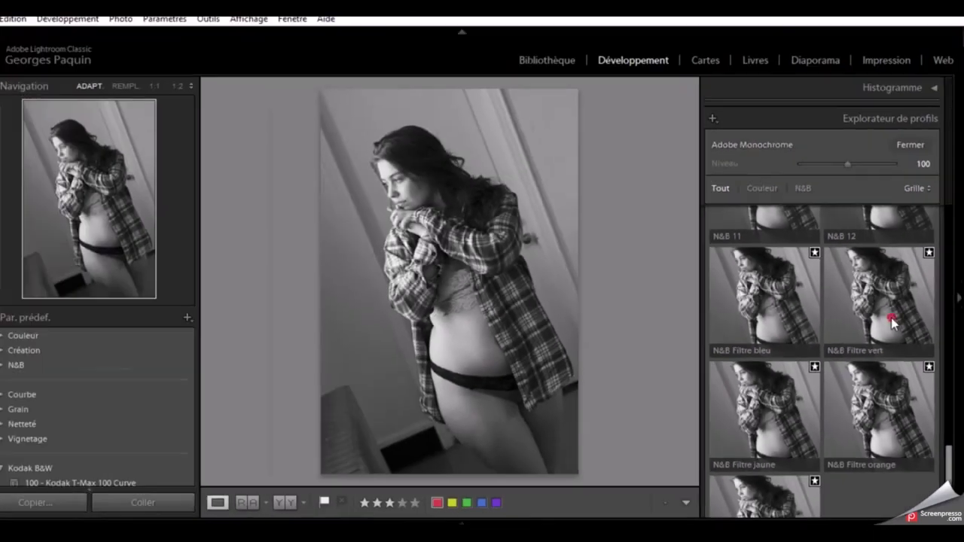
left_click(891, 318)
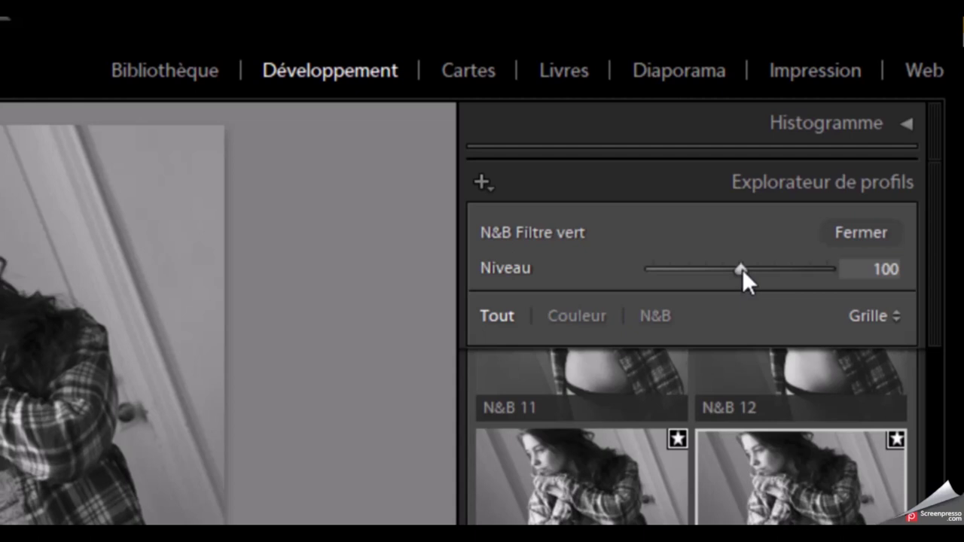
left_click_drag(743, 269, 792, 270)
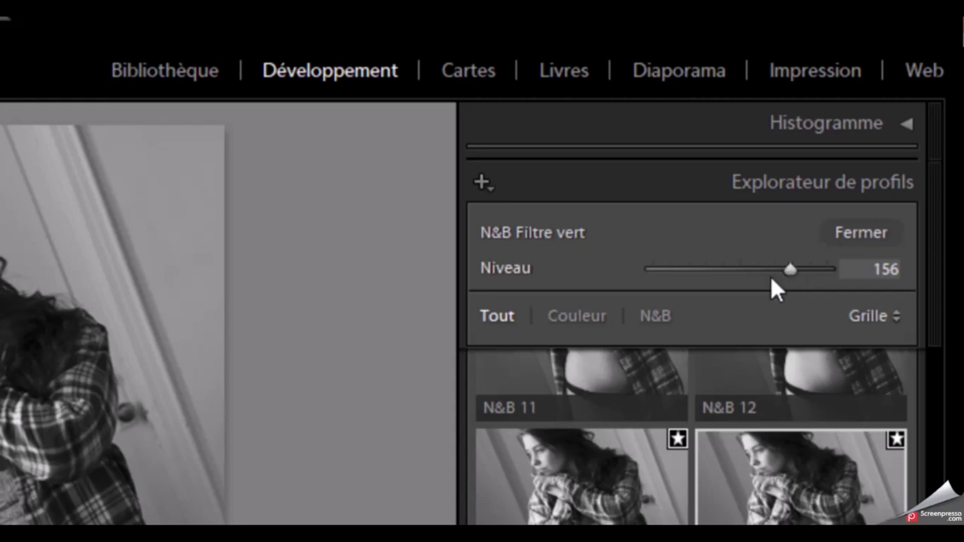
Close the Profile Browser, keeping N&B Filtre vert at Niveau 156
left_click(843, 227)
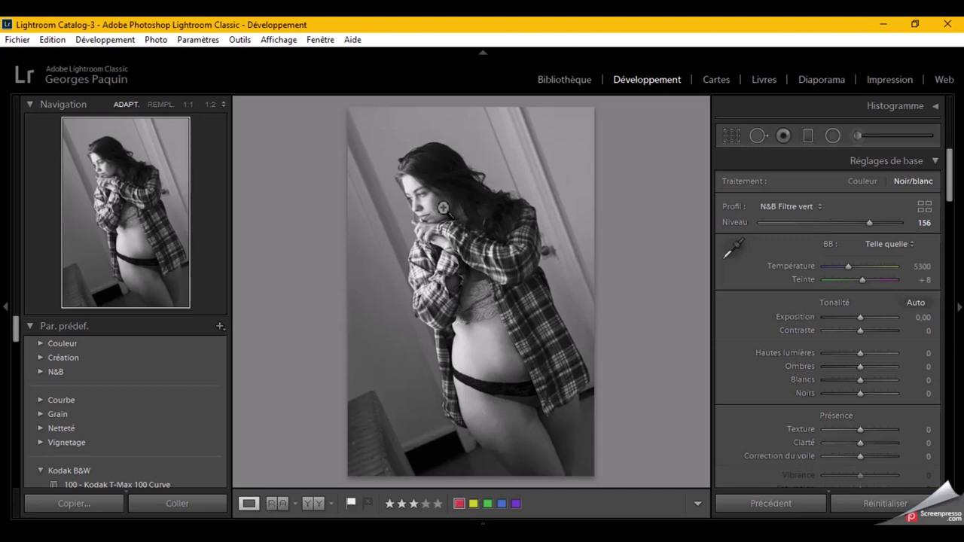
left_click(431, 203)
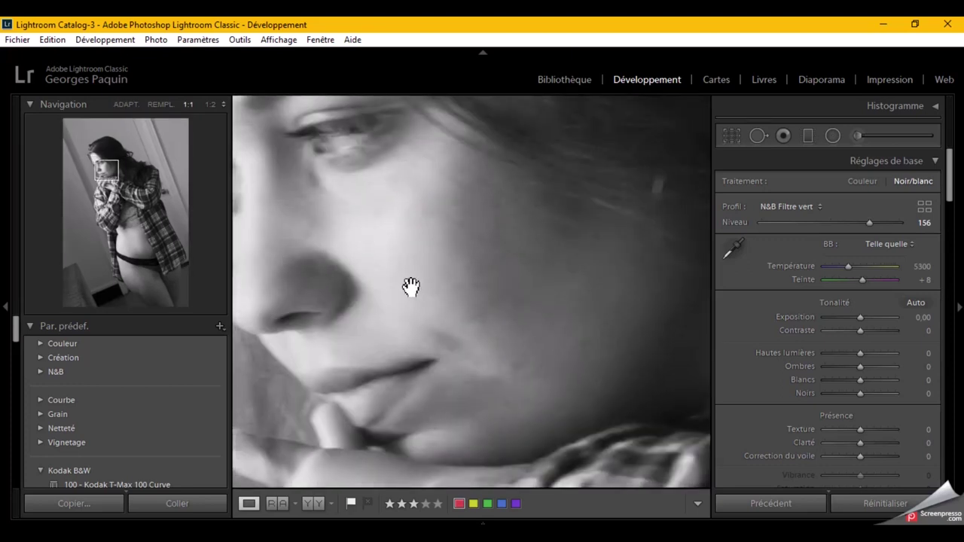
key("ctrl+minus")
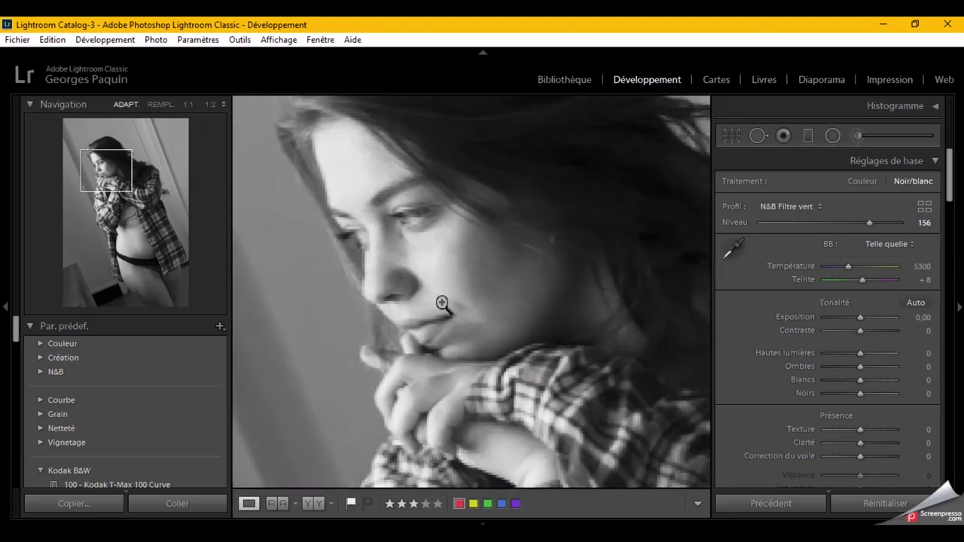
left_click(443, 303)
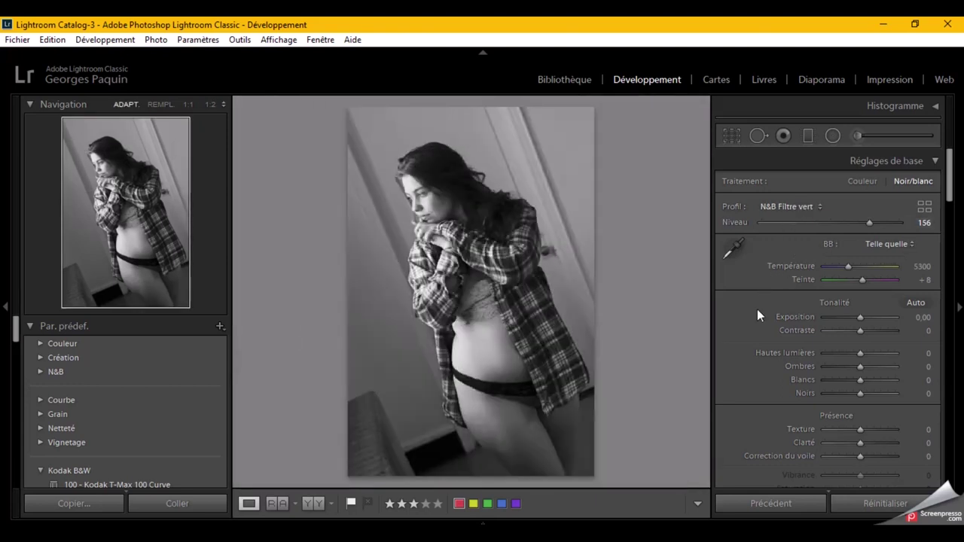
Adjust the curve split points and set Tons sombres to −24 and Tons clairs to +16
scroll(756, 306, "down", 5)
scroll(756, 306, "down", 6)
scroll(756, 306, "up", 5)
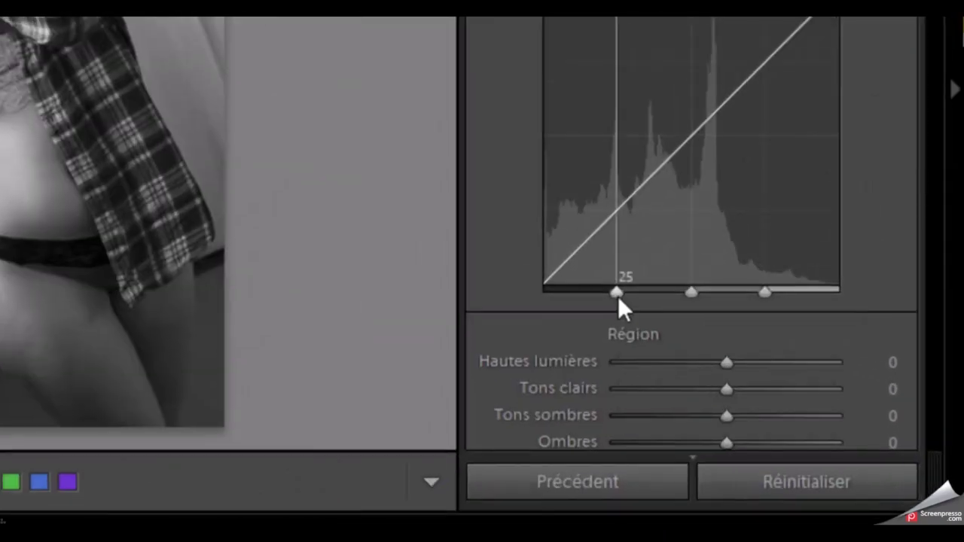
left_click_drag(791, 410, 757, 409)
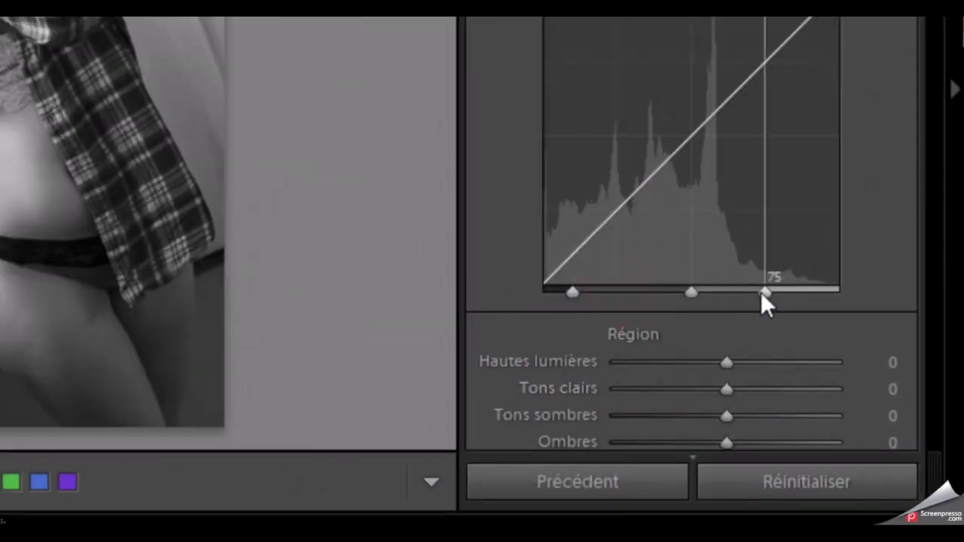
left_click_drag(762, 293, 849, 305)
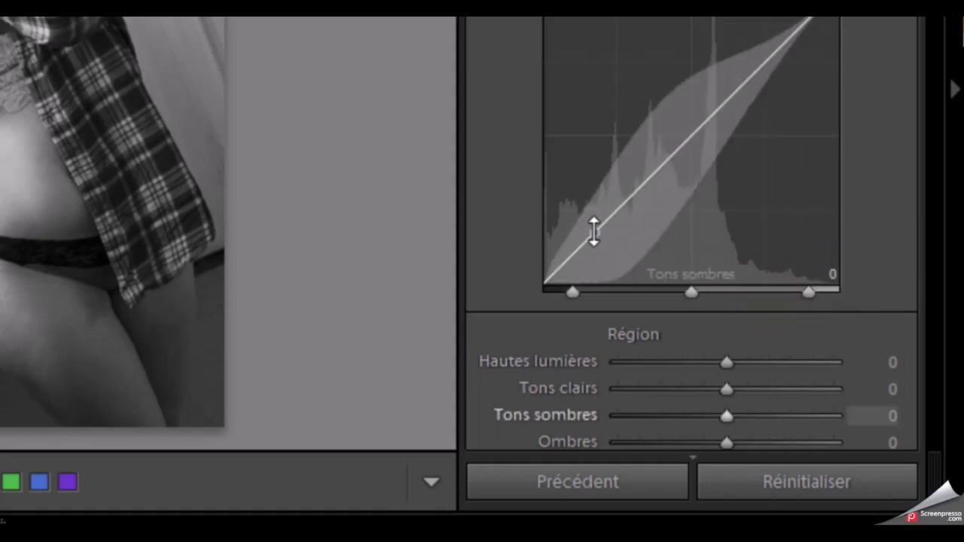
left_click_drag(593, 232, 592, 250)
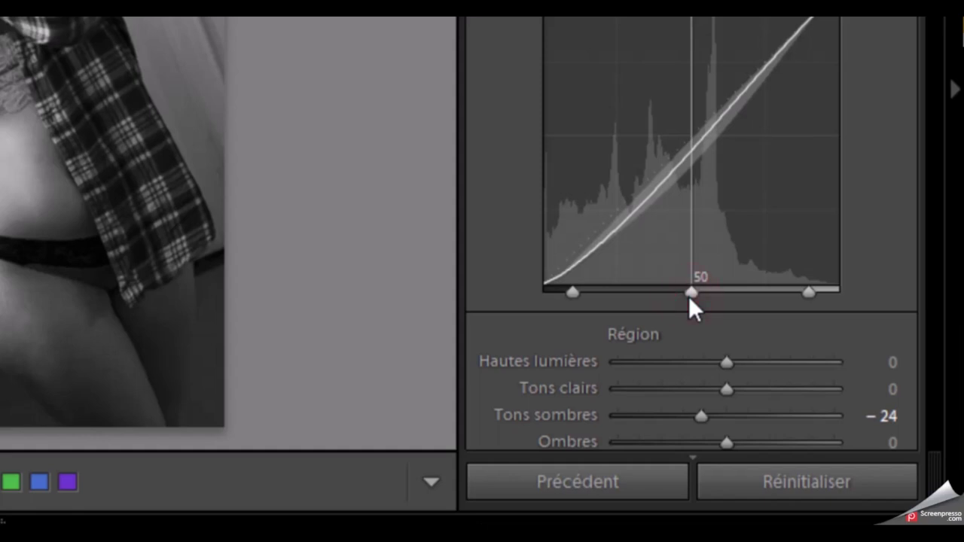
left_click_drag(690, 295, 642, 307)
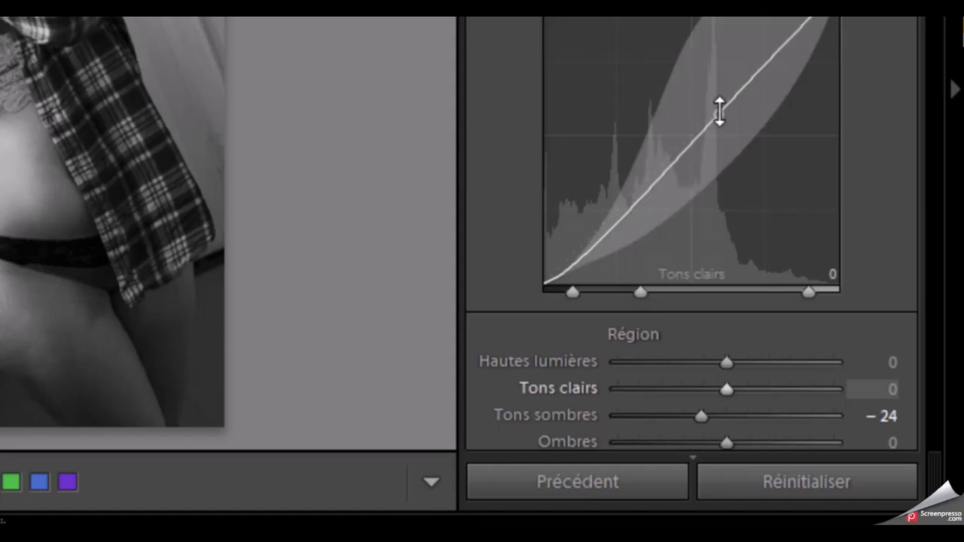
left_click_drag(719, 111, 719, 95)
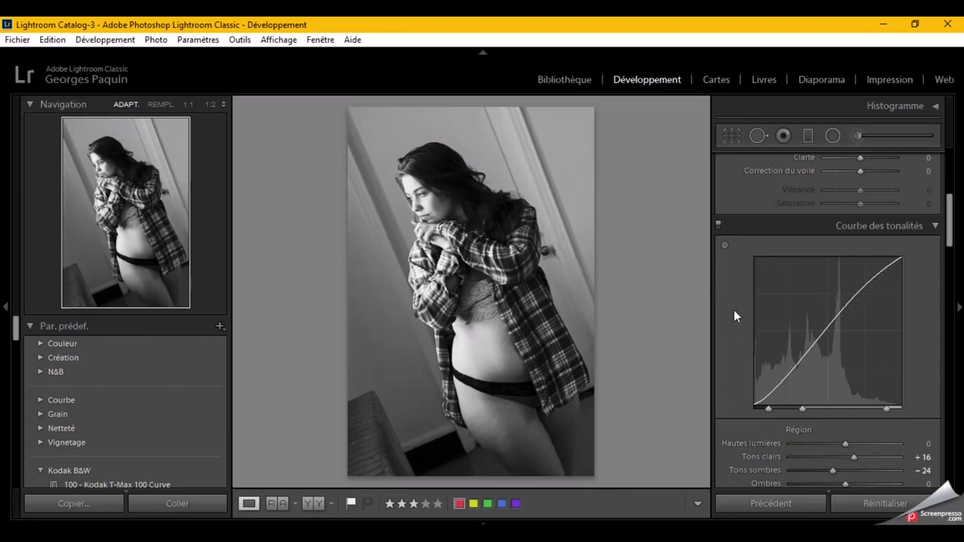
Set Noirs to −12, Ombres to +70 and Hautes lumières to −78
scroll(737, 308, "up", 5)
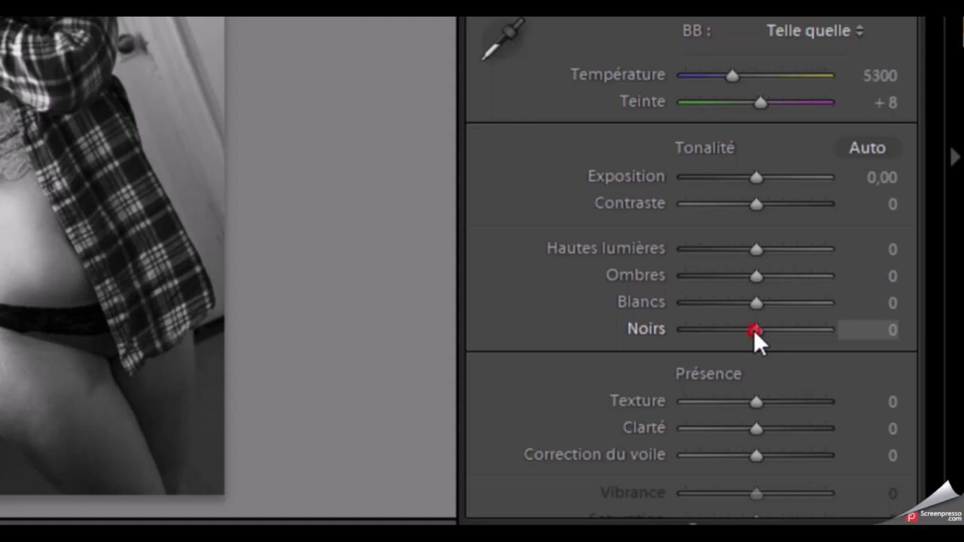
left_click_drag(754, 330, 745, 340)
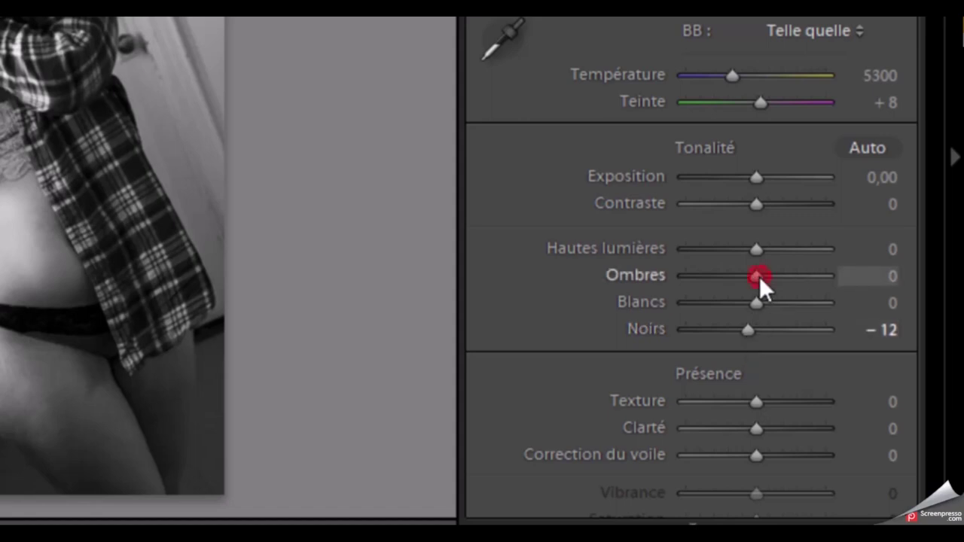
left_click_drag(760, 277, 809, 283)
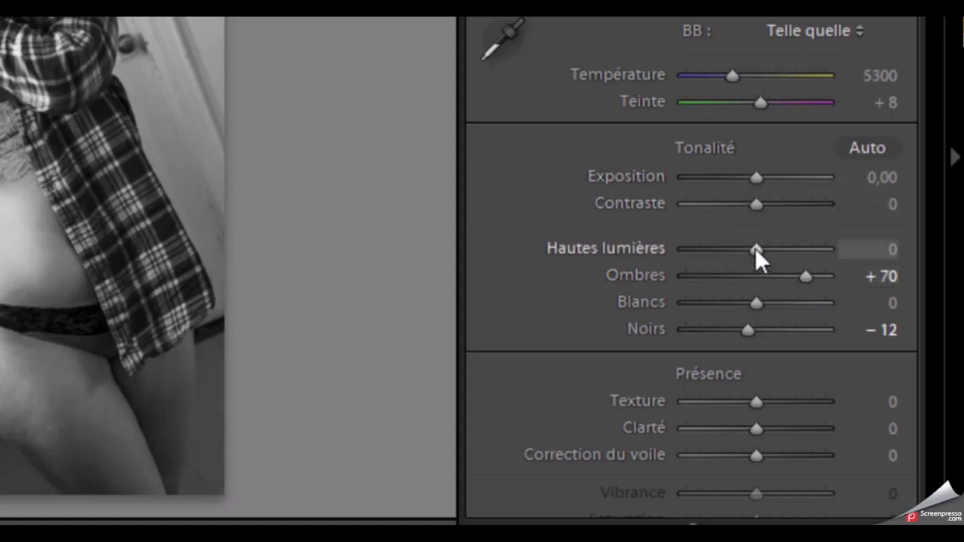
left_click_drag(754, 248, 700, 247)
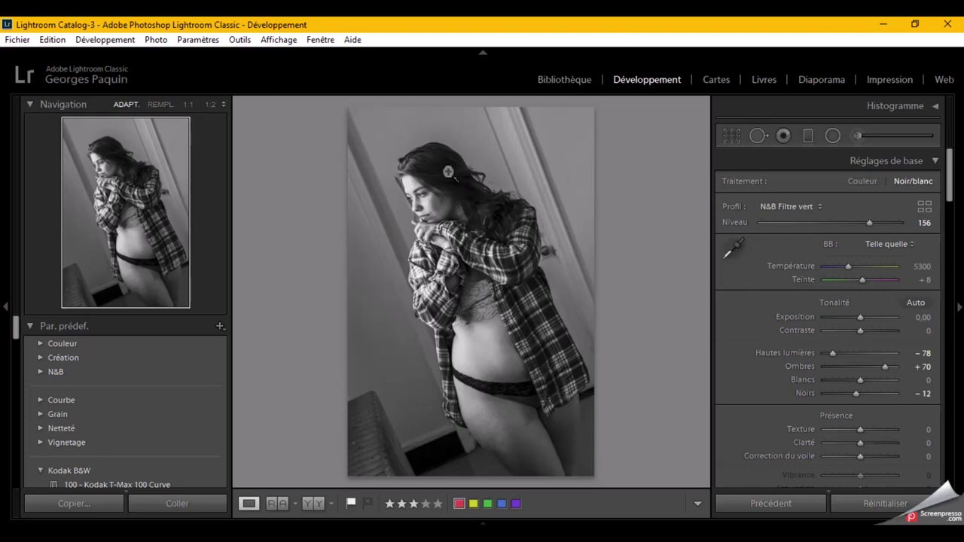
left_click(457, 179)
key("ctrl+minus")
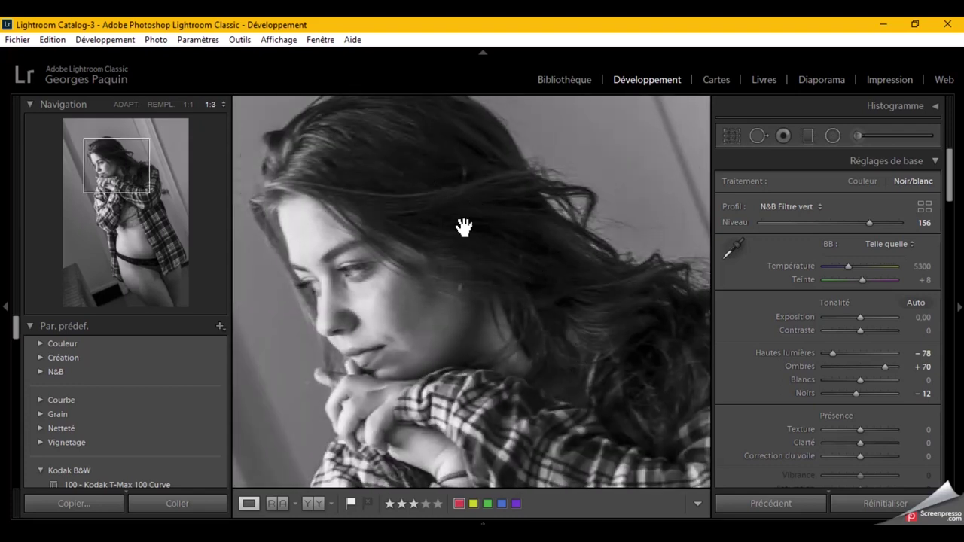
left_click(490, 335)
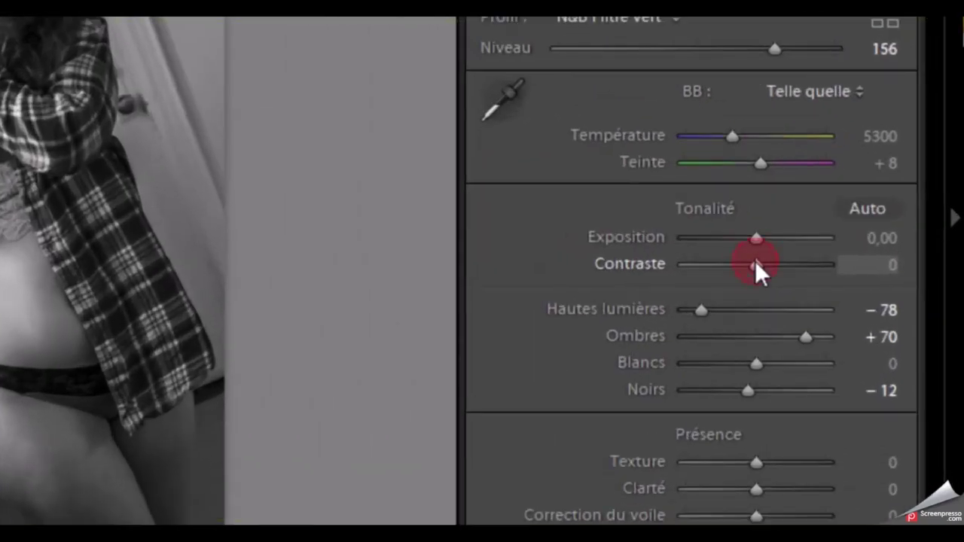
Raise Contraste to +15 and Clarté to +5
left_click_drag(756, 262, 765, 263)
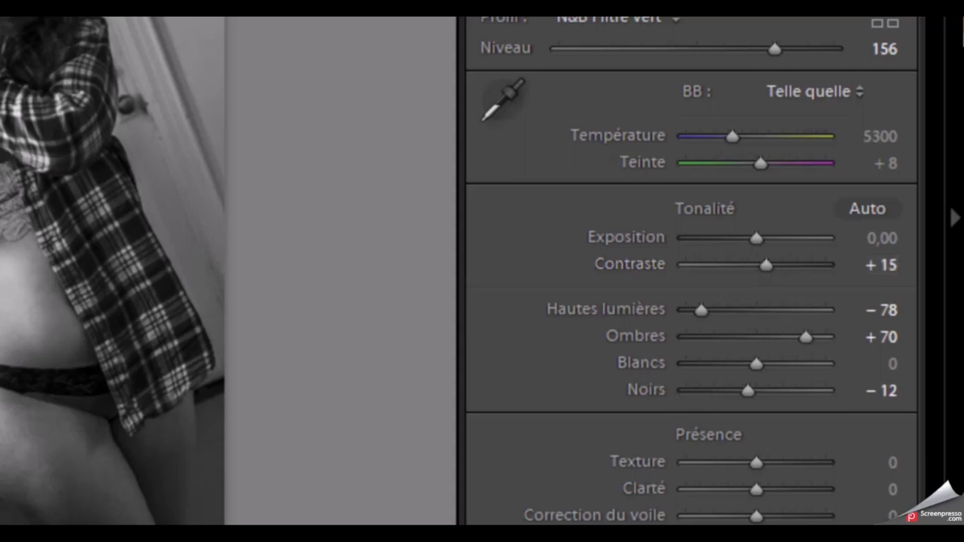
scroll(723, 377, "down", 3)
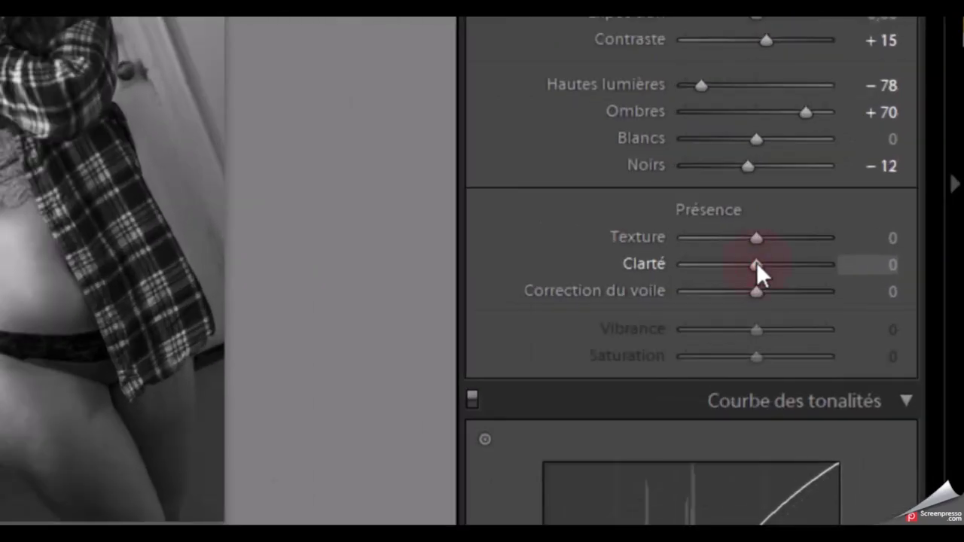
left_click_drag(757, 262, 760, 264)
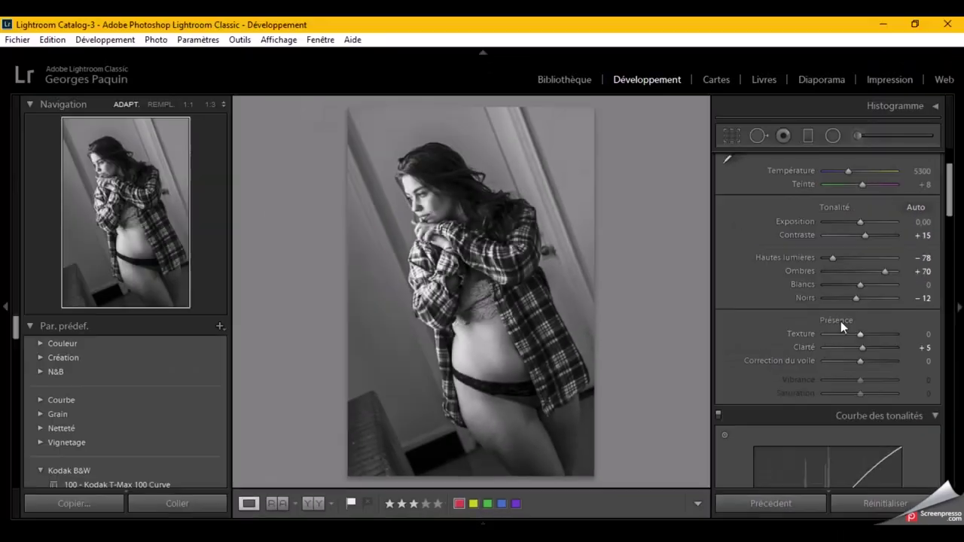
Zoom into the model's face, pan down it, and magnify to 1:2
left_click(444, 207)
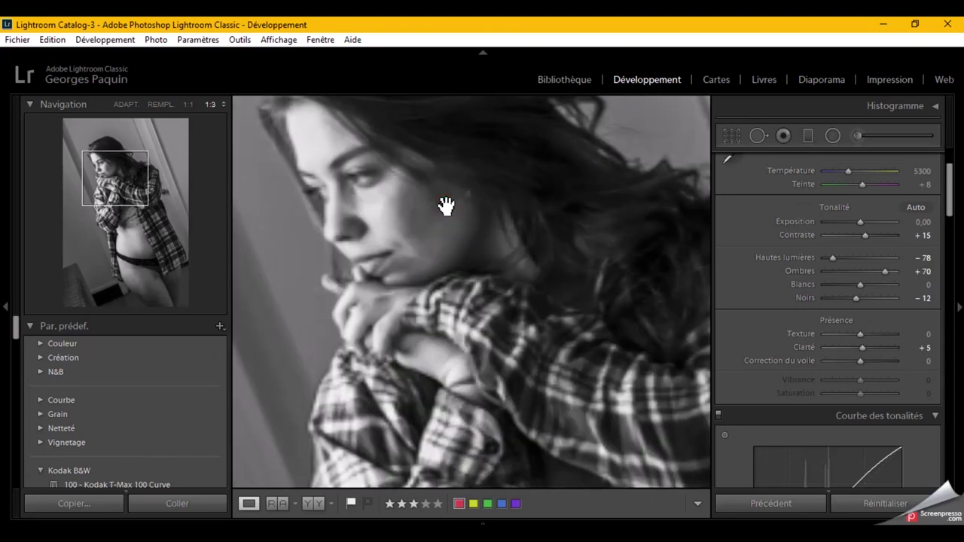
left_click_drag(455, 206, 435, 273)
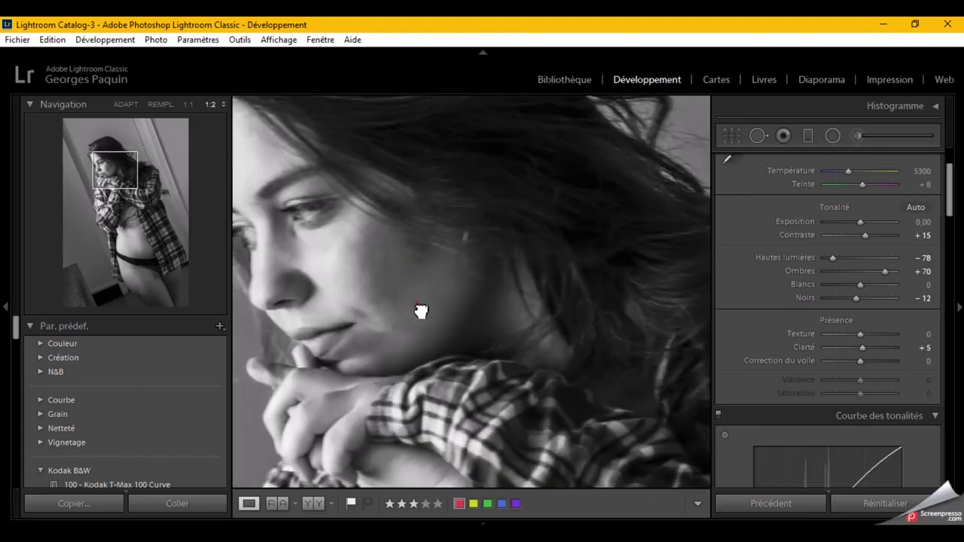
key("ctrl+equal")
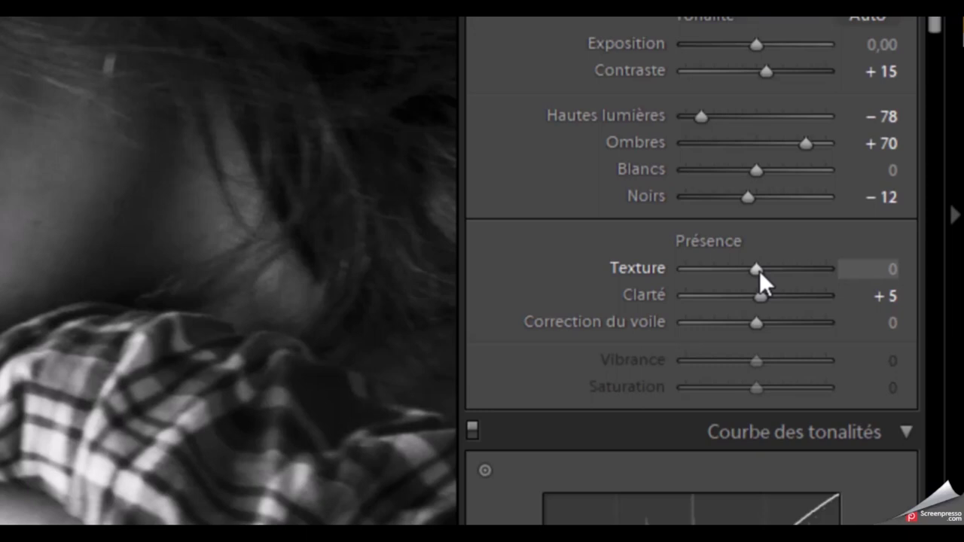
Raise Texture to +15, then zoom out to Fit and back in on the face
key("Up")
key("Up")
key("Up")
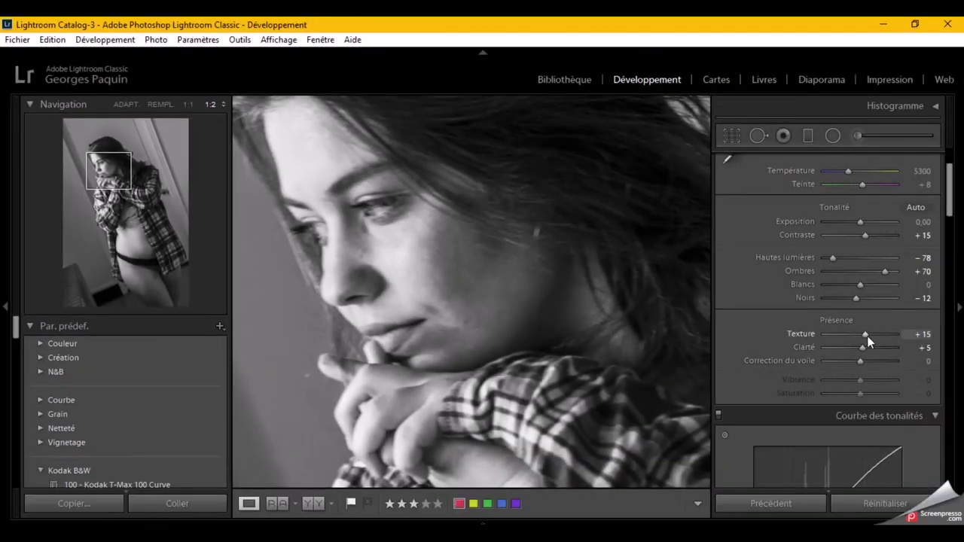
key("z")
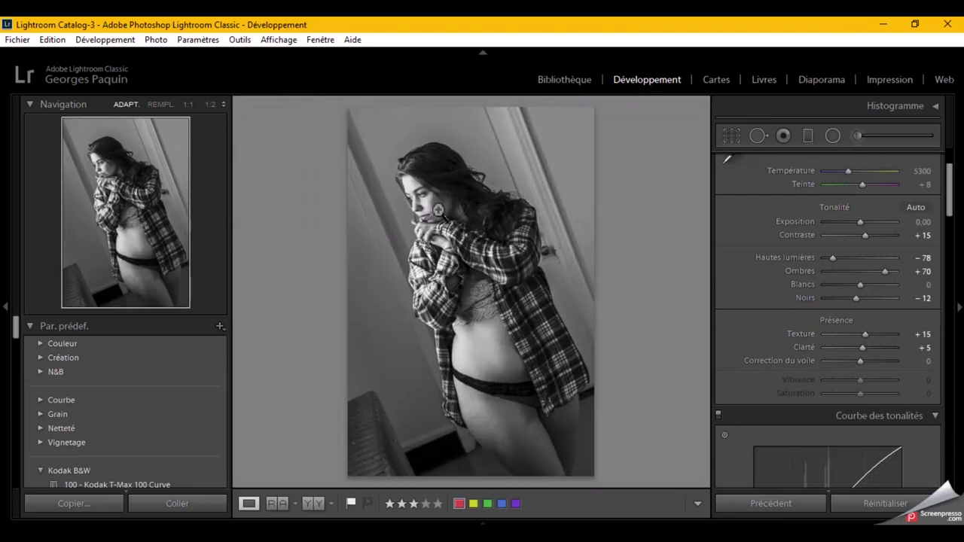
left_click(438, 210)
Set up an Adjustment Brush using the Ombres effect with shadows 25 and contrast −23
left_click_drag(415, 184, 427, 264)
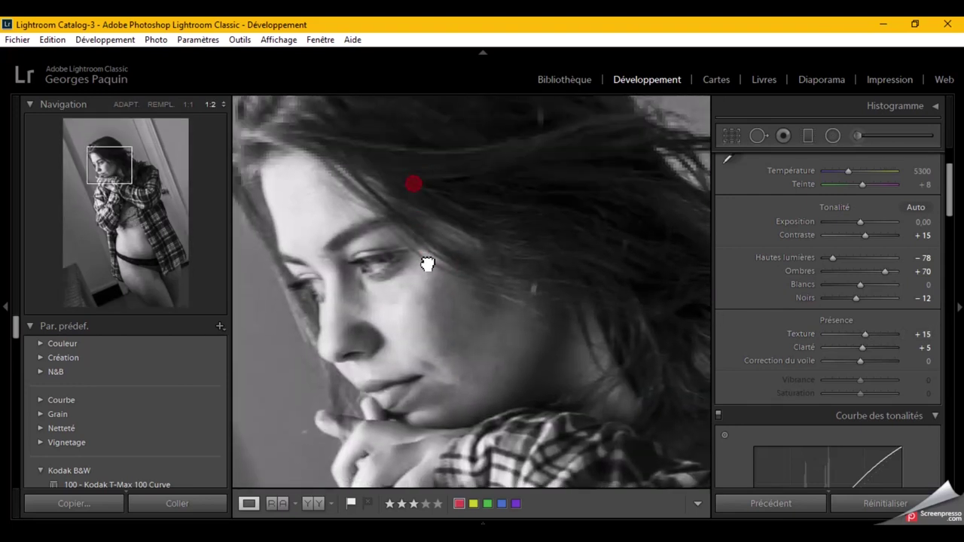
key("ctrl+minus")
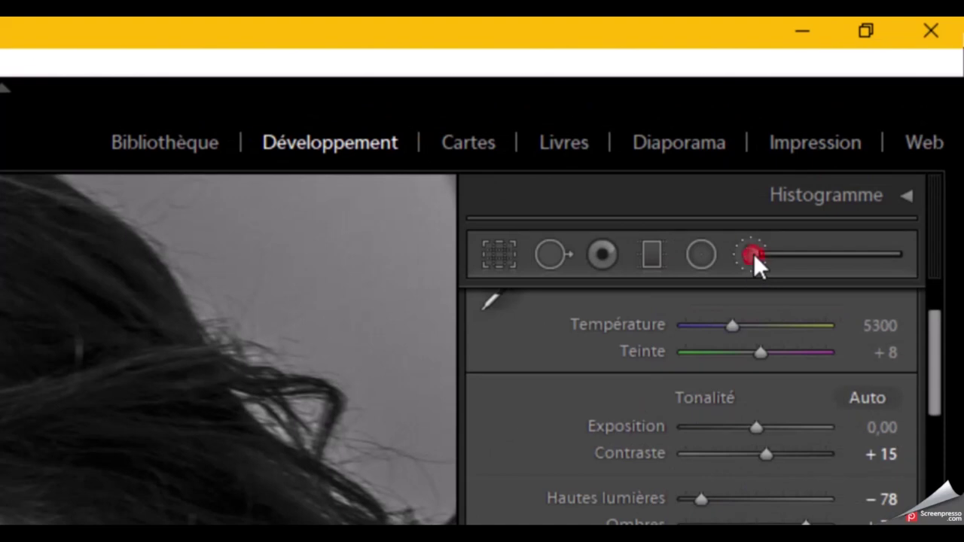
left_click(753, 253)
left_click(721, 354)
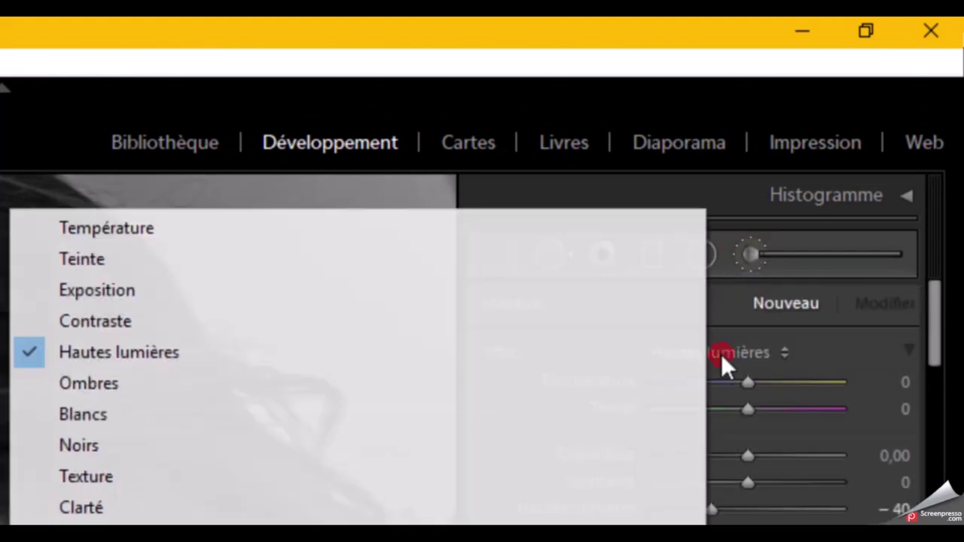
left_click(100, 385)
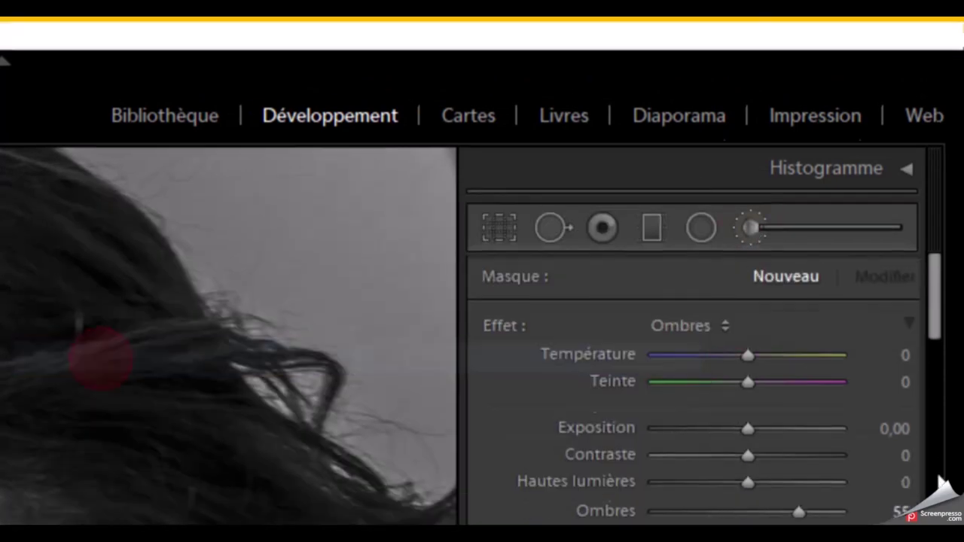
left_click_drag(797, 325, 770, 339)
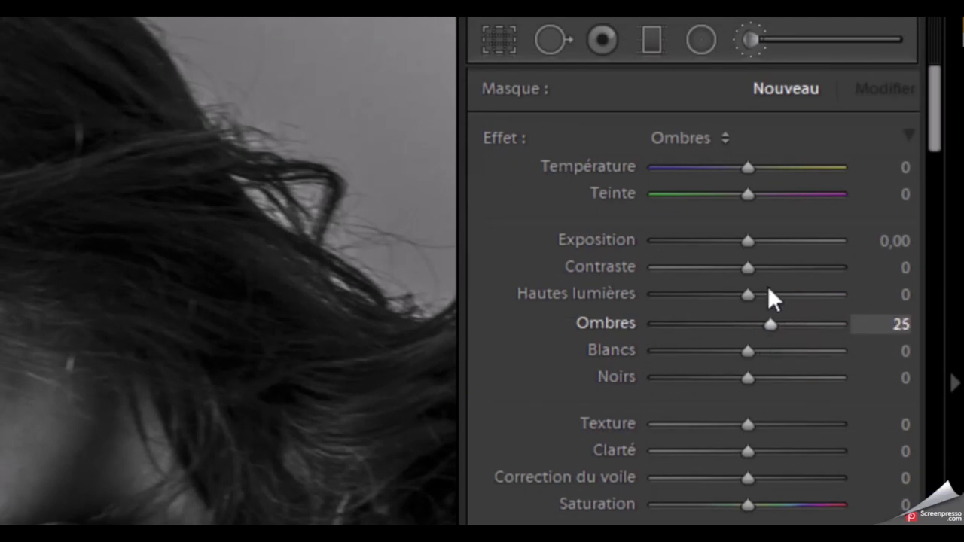
left_click_drag(751, 269, 729, 286)
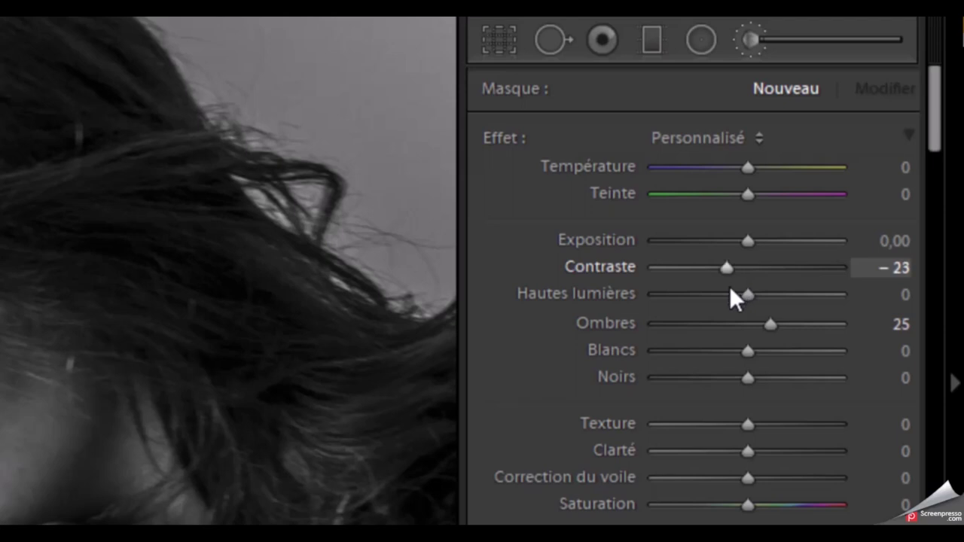
scroll(730, 290, "down", 5)
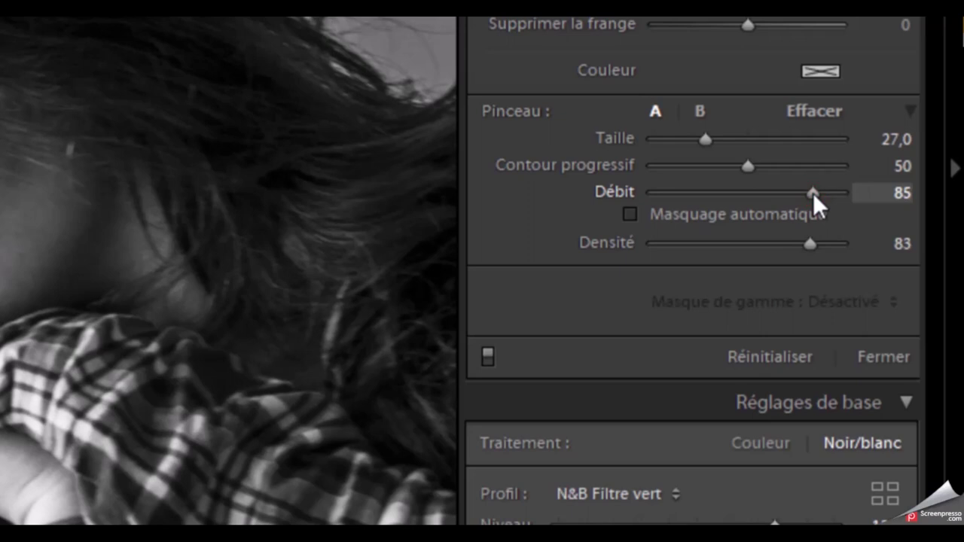
Lower the brush Débit to 78 and hide the edit pin to preview the face
left_click_drag(813, 193, 800, 199)
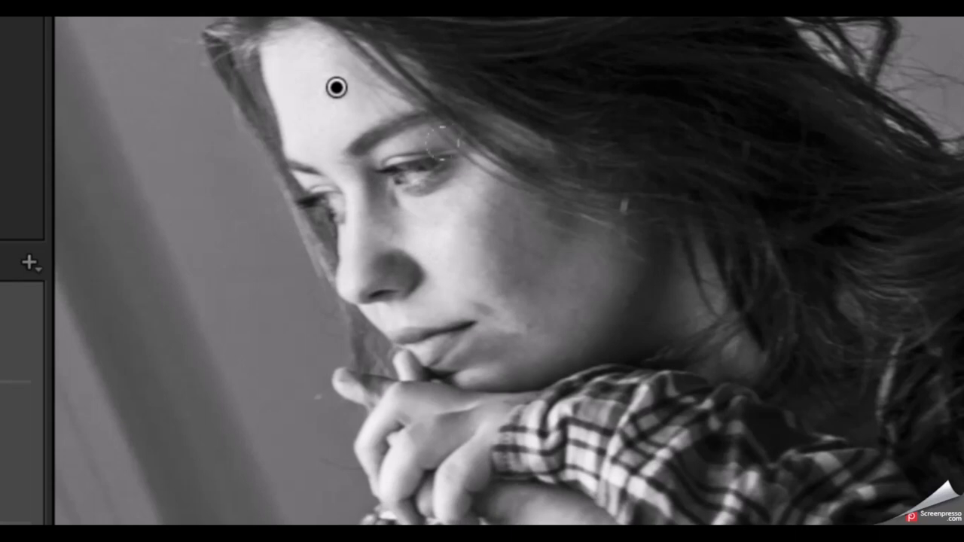
key("h")
key("h")
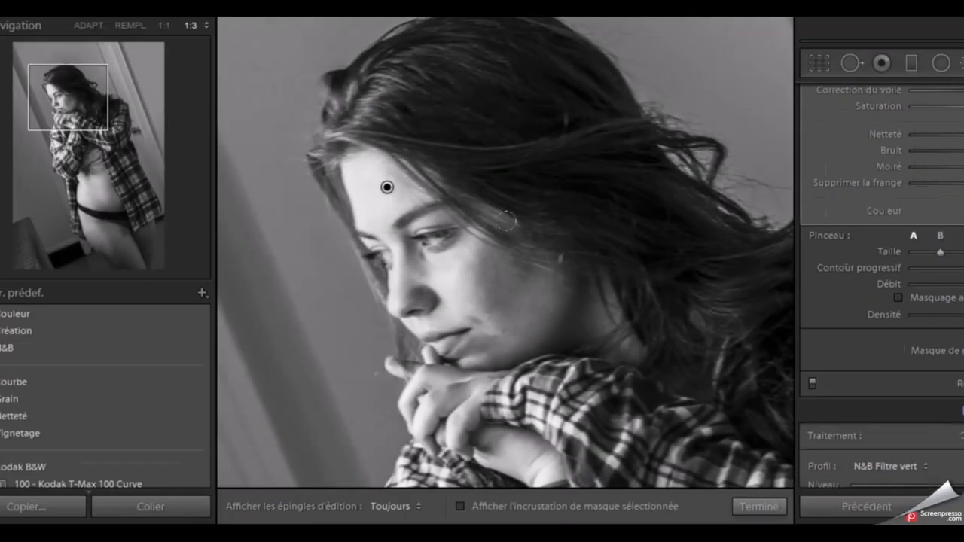
Set the face brush to Contraste −68, Ombres 38 and Hautes lumières −5
scroll(769, 279, "up", 3)
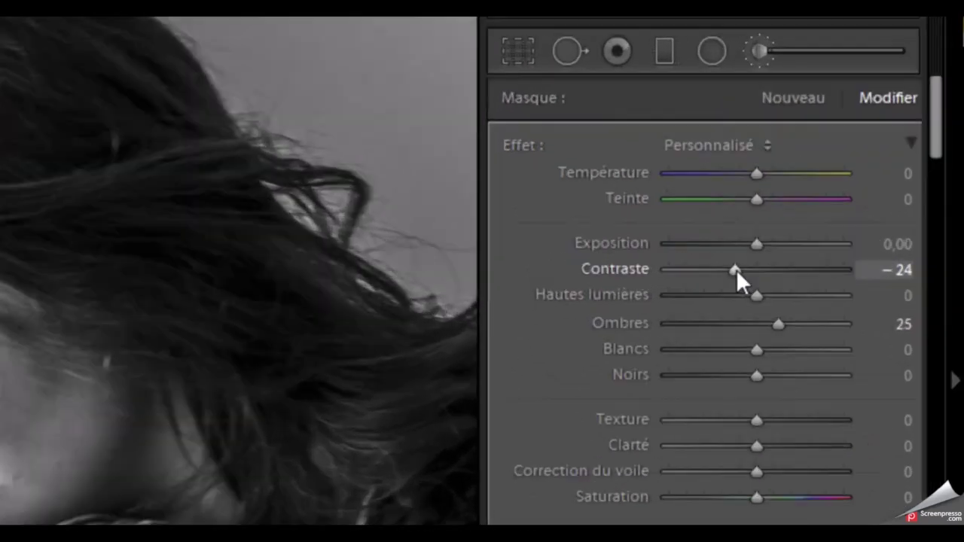
left_click_drag(737, 269, 696, 282)
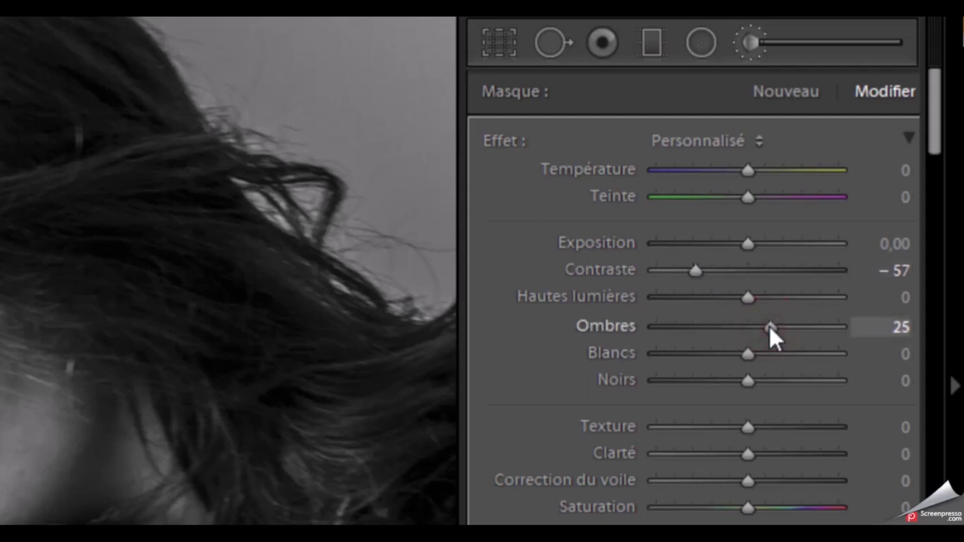
left_click_drag(770, 325, 783, 324)
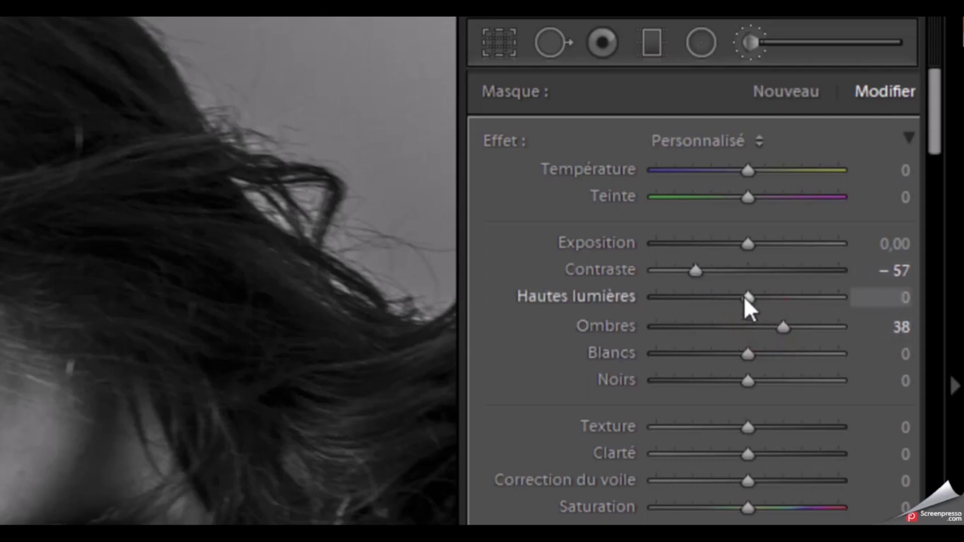
left_click_drag(744, 296, 733, 316)
left_click_drag(695, 273, 685, 283)
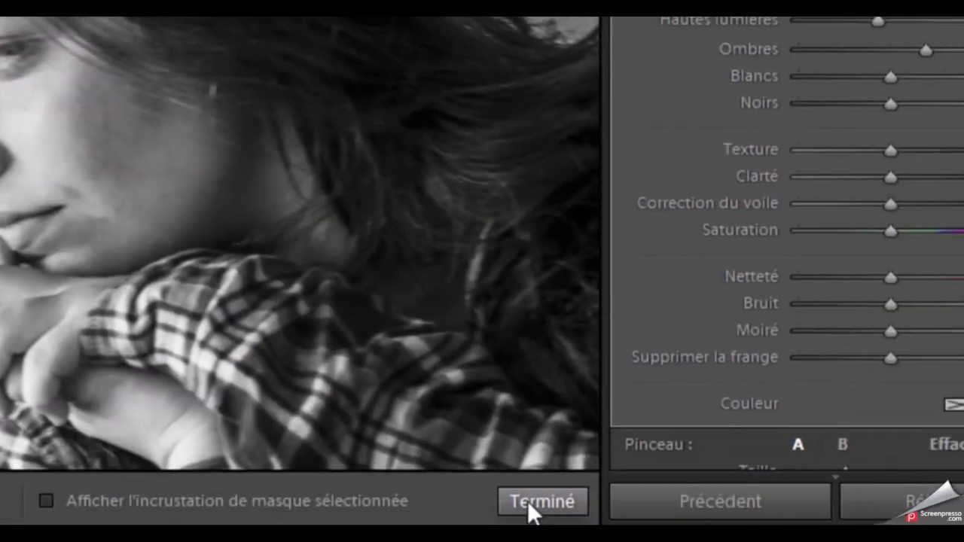
Close the brush, fit the photo in view, and lower Exposition to −0,20
left_click(529, 502)
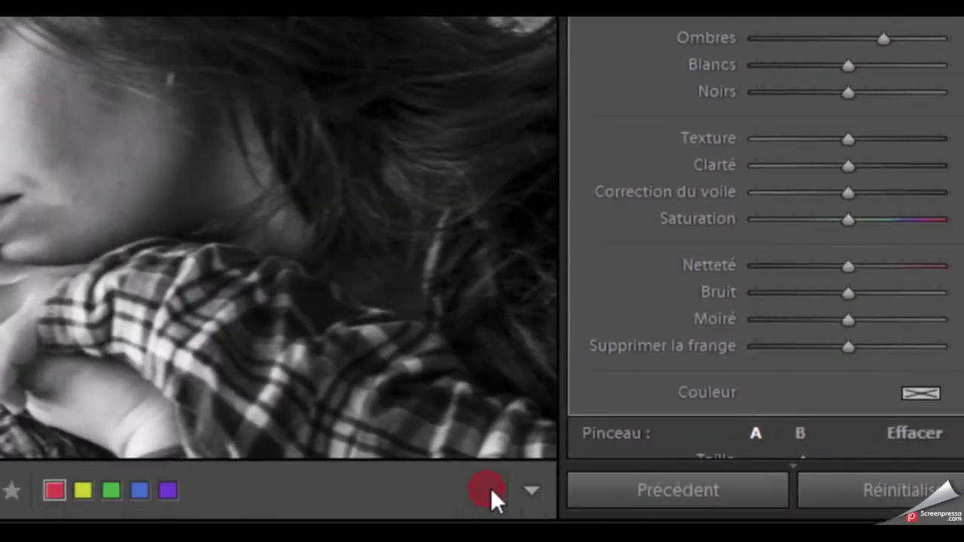
left_click(309, 249)
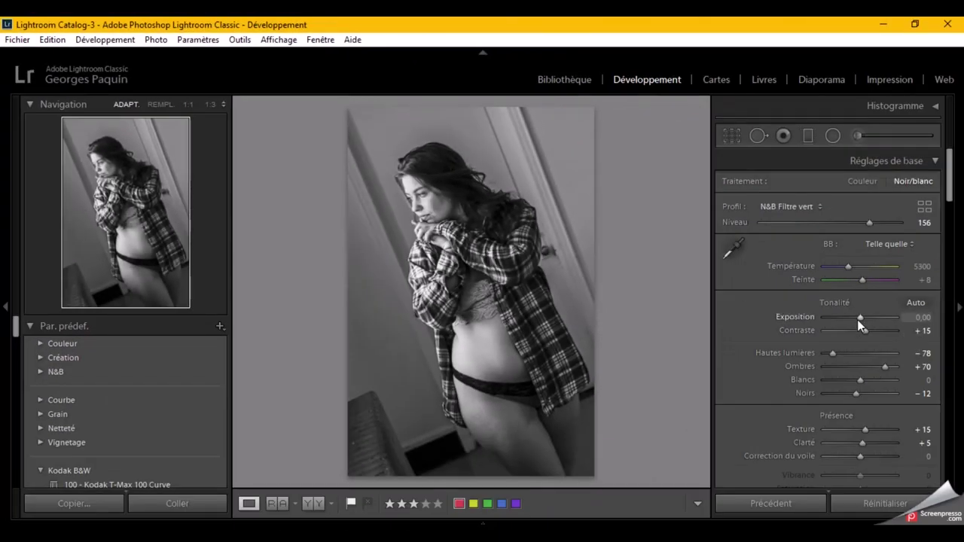
scroll(859, 321, "down", 1)
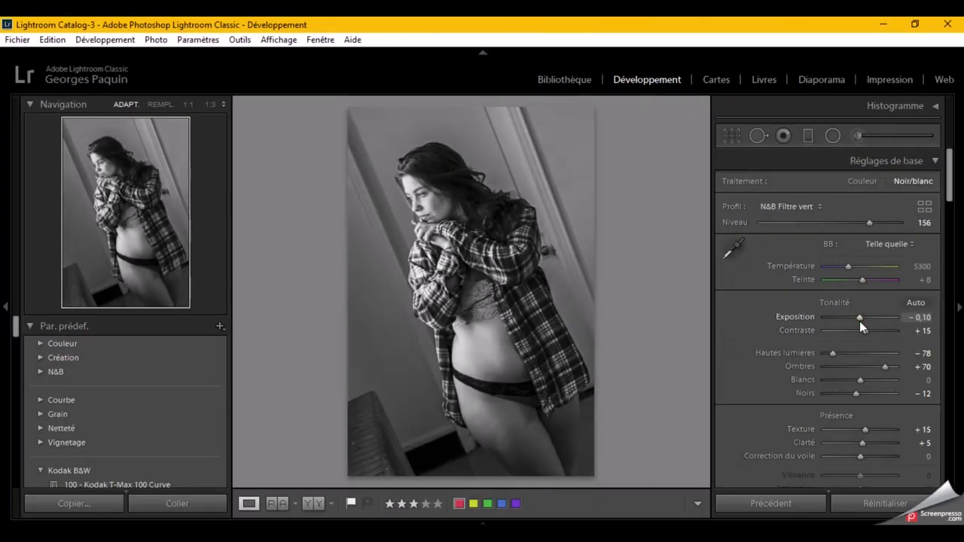
scroll(859, 321, "down", 1)
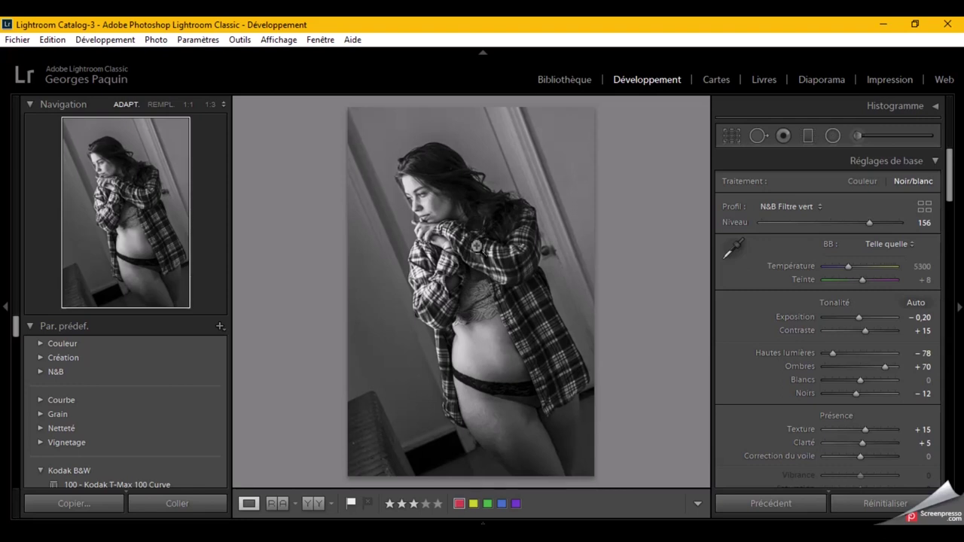
Zoom in on the face and add a new Ombres brush adjustment at 32
mouse_move(490, 226)
left_mouse_down()
mouse_move(592, 409)
mouse_move(428, 256)
mouse_move(440, 257)
left_mouse_up()
key("ctrl+minus")
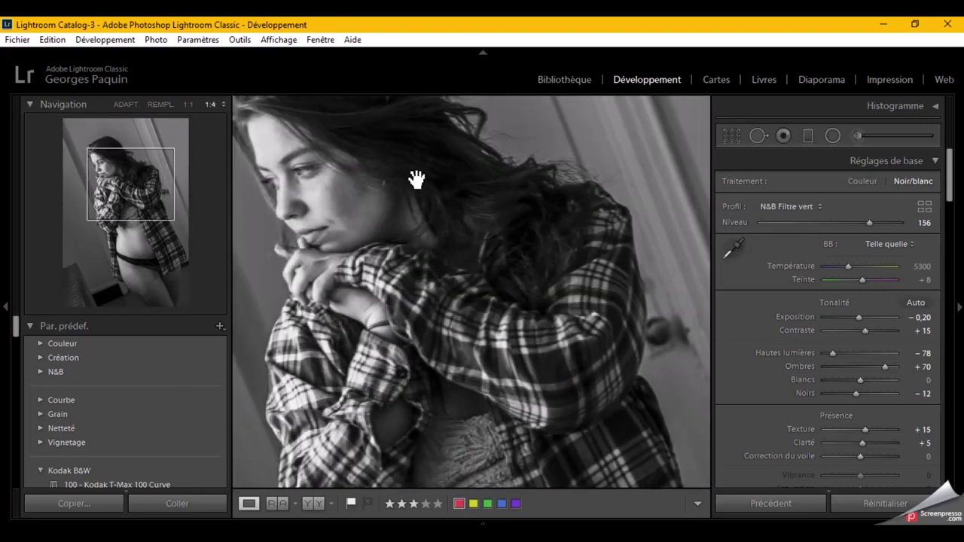
left_click_drag(361, 129, 387, 193)
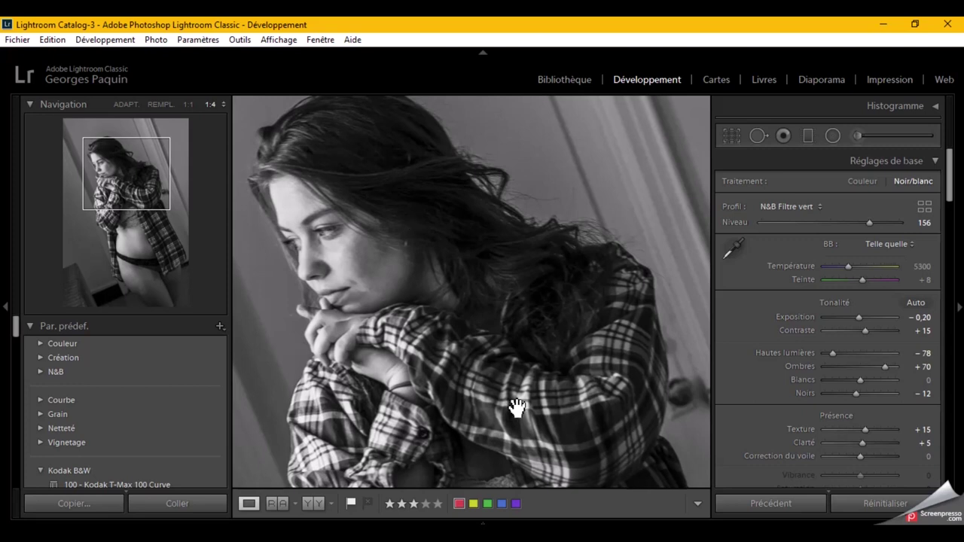
left_click(858, 135)
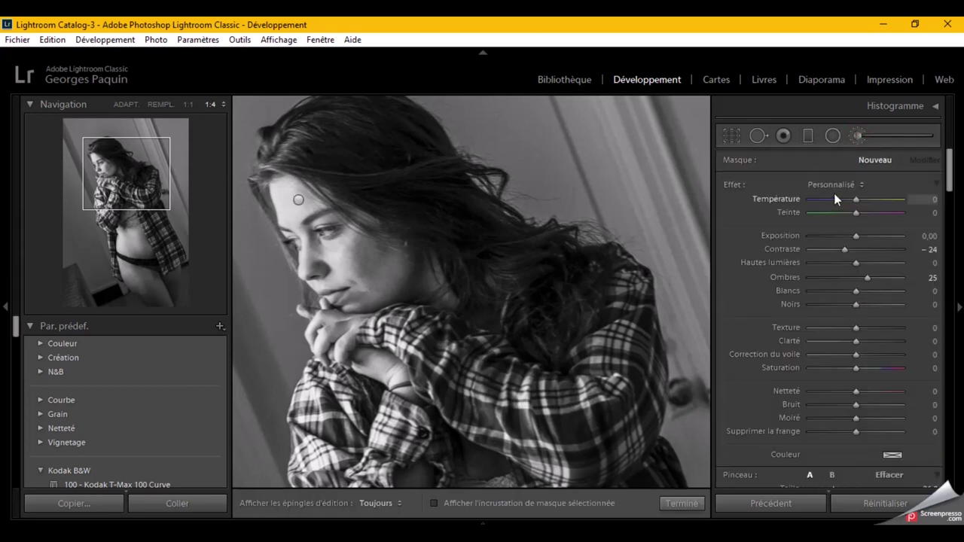
left_click(836, 185)
left_click(561, 208)
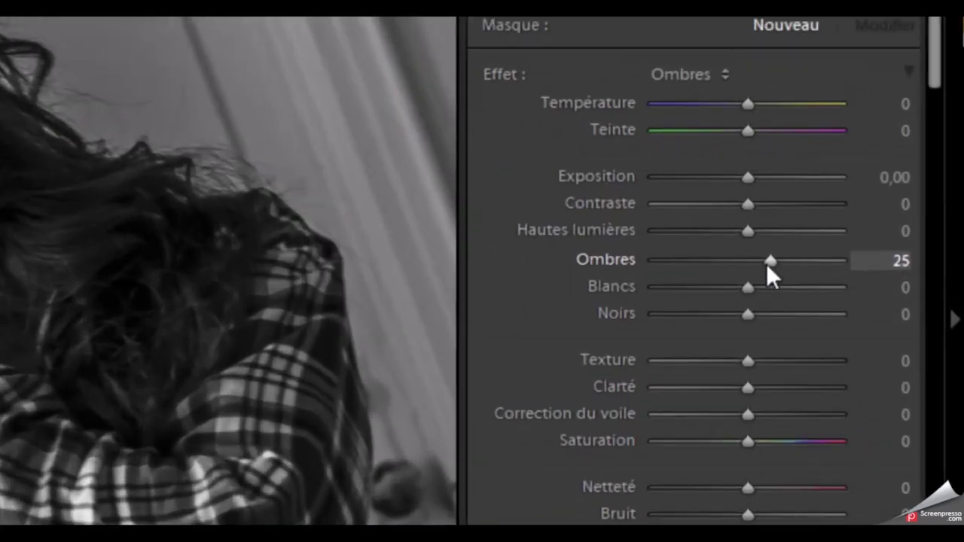
left_click_drag(770, 261, 778, 262)
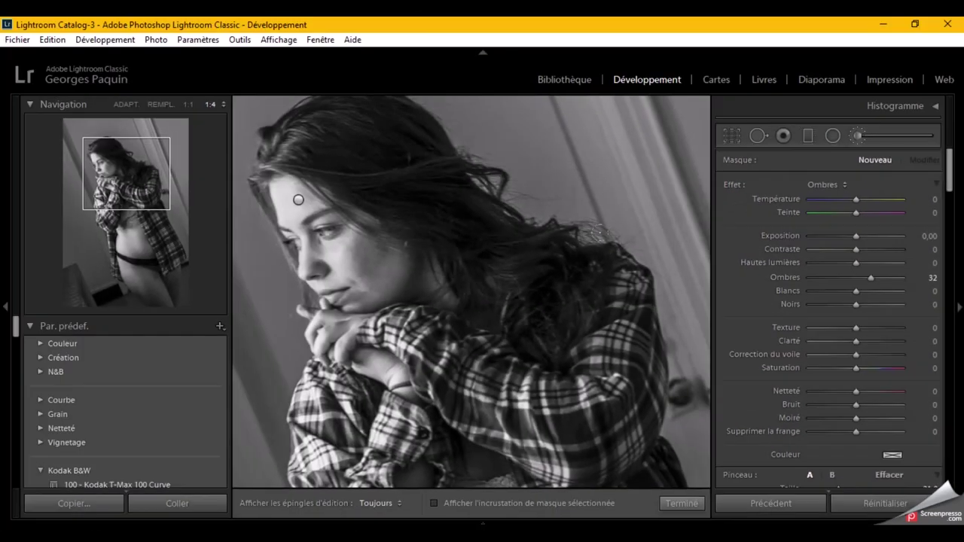
Ease the brushed shadows to 23, finish the brush and return to fit view
key("h")
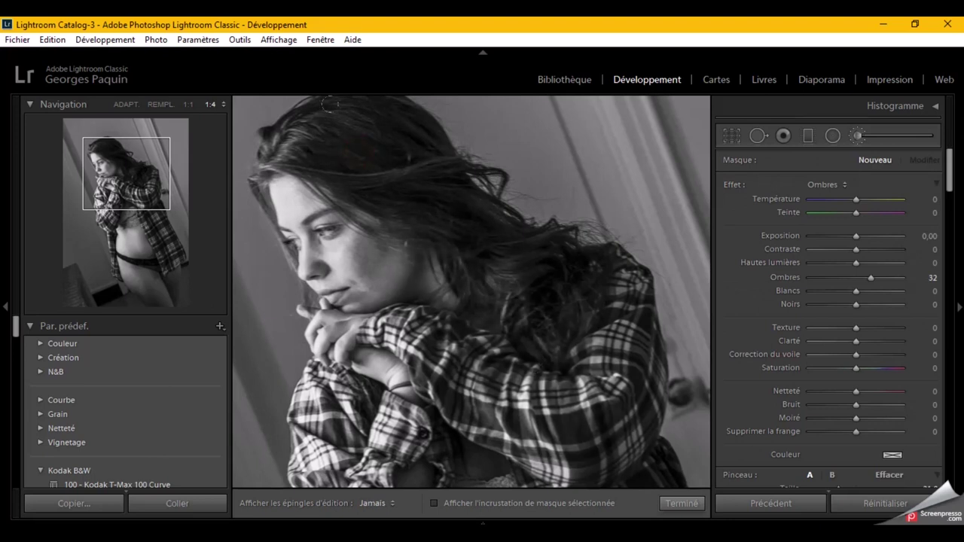
key("h")
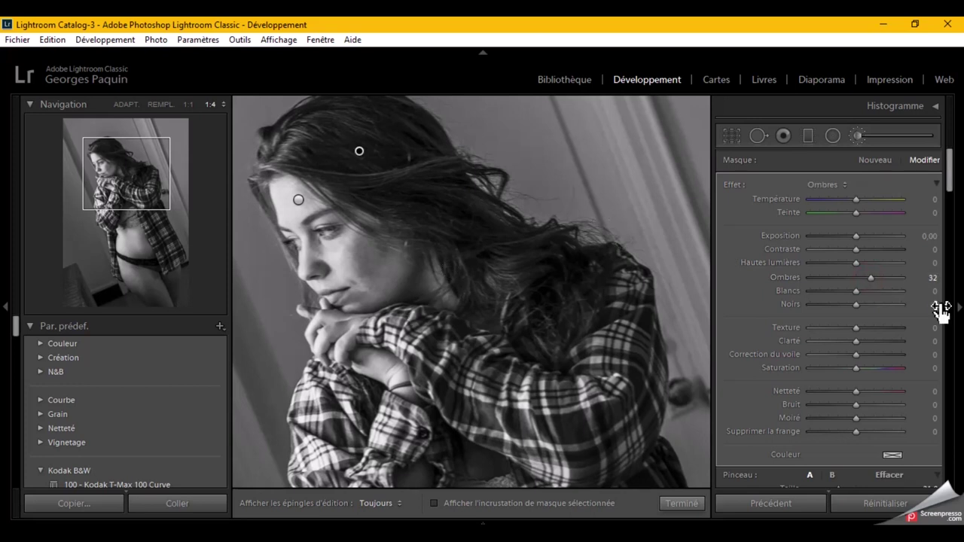
left_click_drag(874, 283, 870, 281)
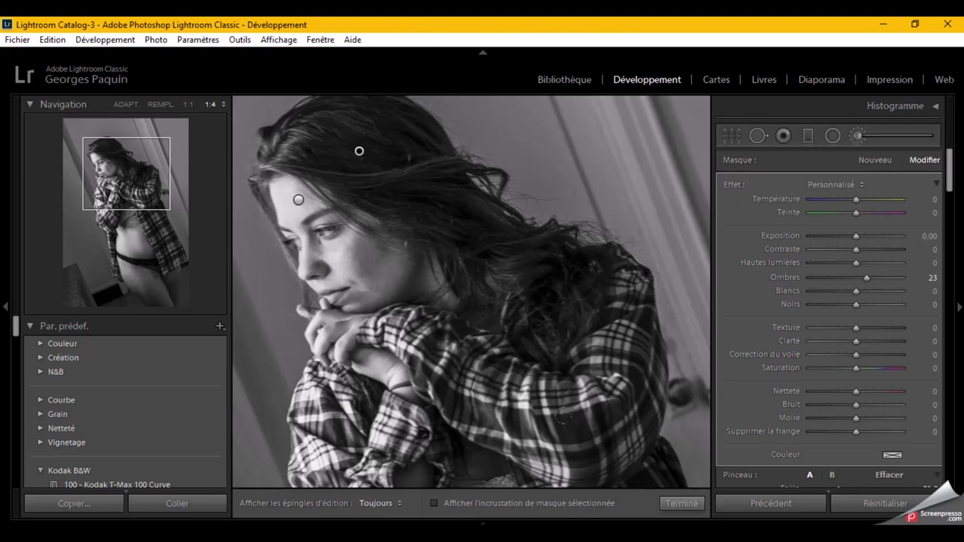
left_click(682, 503)
left_click(544, 352)
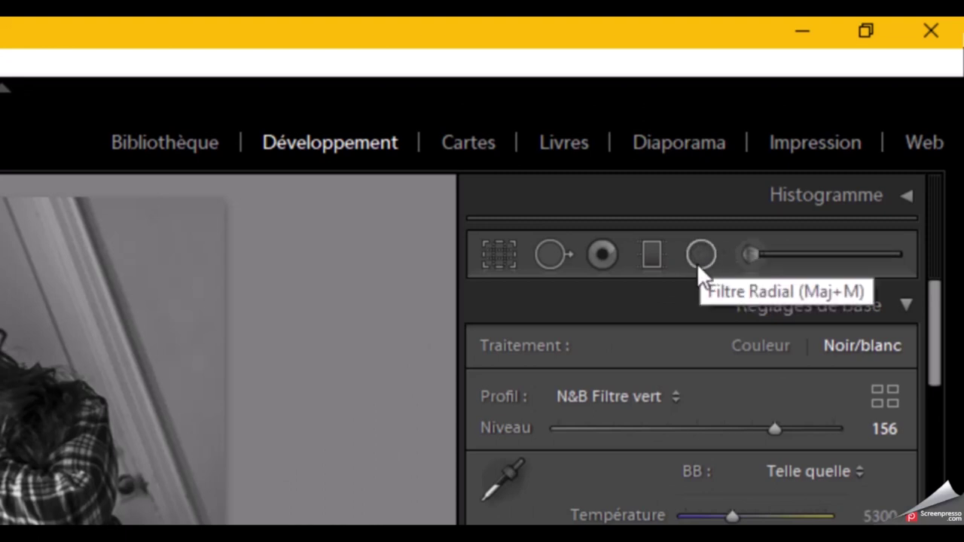
Start a radial filter using the Exposition preset set to −0,68
left_click(698, 266)
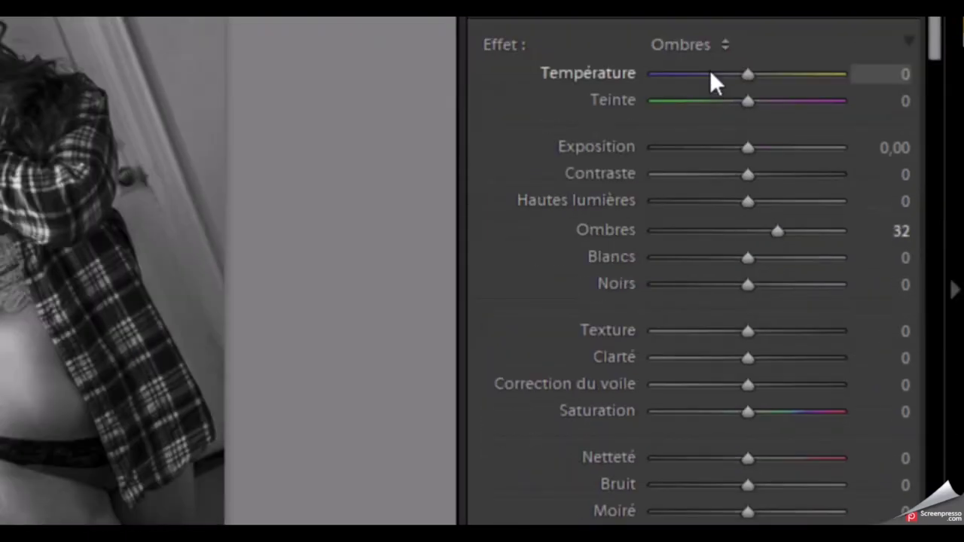
left_click(706, 263)
left_click(108, 201)
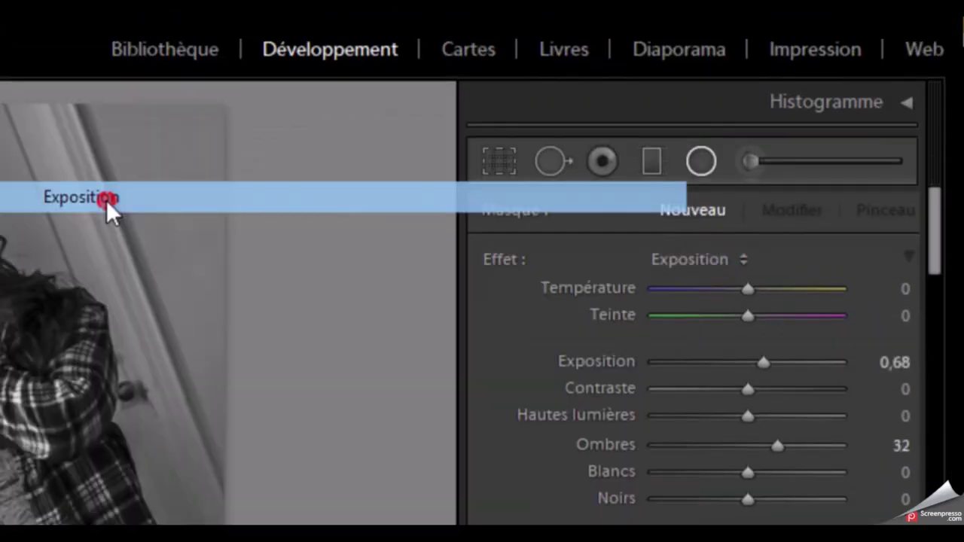
left_click_drag(763, 365, 732, 369)
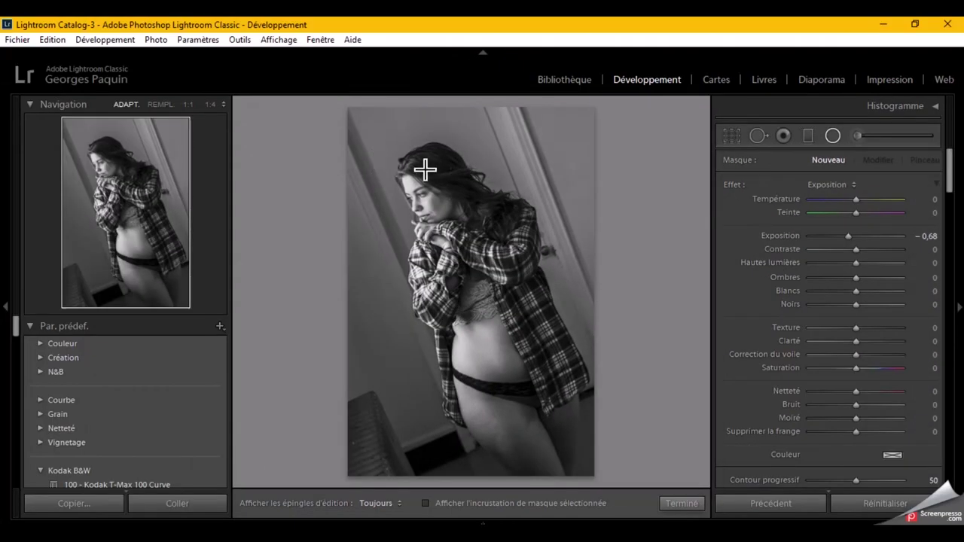
Draw the oval over her head, then widen it, move it down and rotate it
left_click_drag(425, 171, 449, 224)
left_click_drag(465, 288, 506, 283)
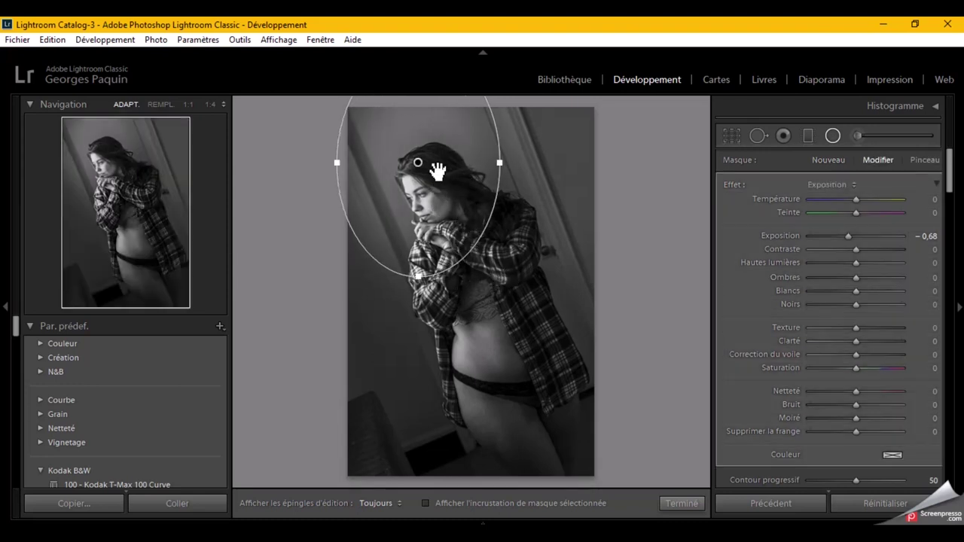
mouse_move(422, 167)
left_mouse_down()
mouse_move(434, 242)
mouse_move(448, 243)
left_mouse_up()
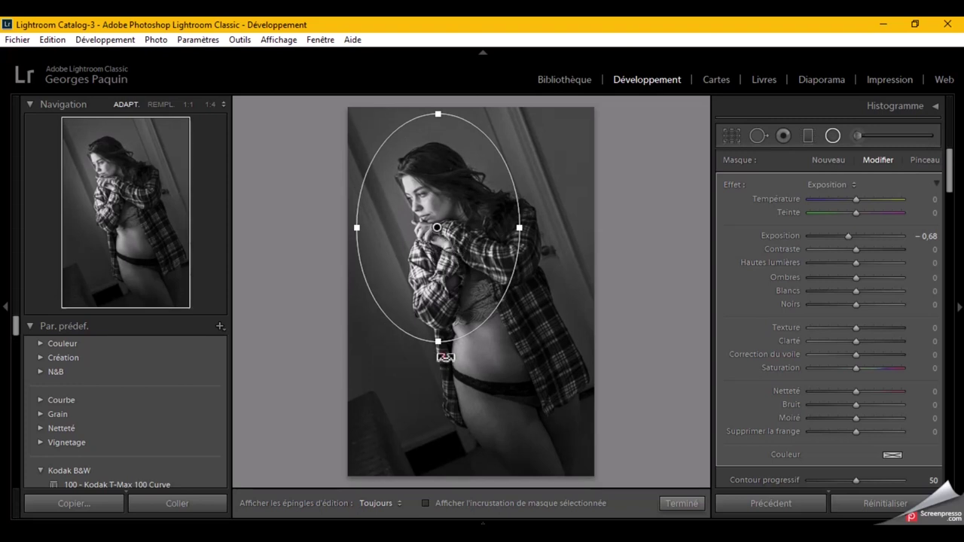
left_click_drag(445, 357, 461, 343)
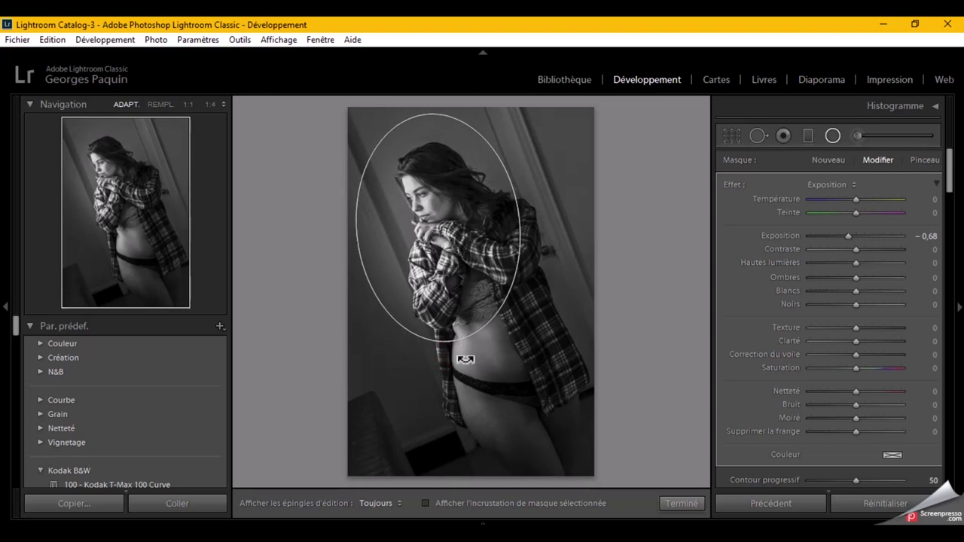
With the mask overlay shown, enlarge and reposition the radial oval
left_click(488, 506)
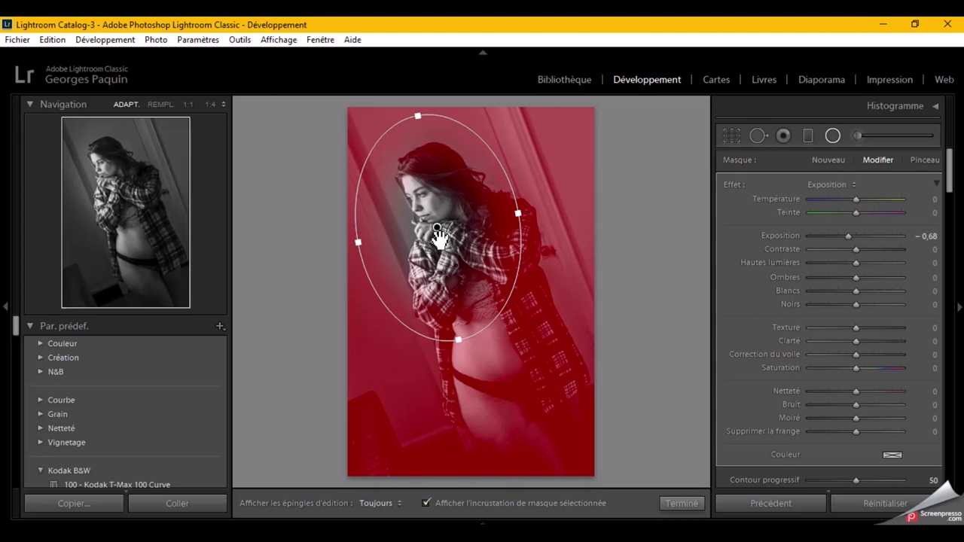
left_click_drag(441, 230, 443, 223)
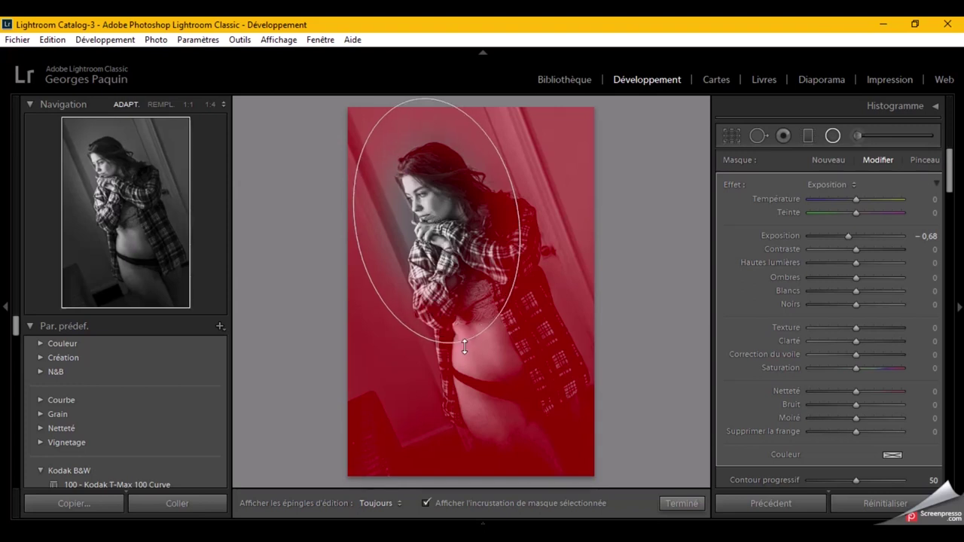
left_click_drag(458, 331, 458, 351)
left_click_drag(517, 206, 524, 206)
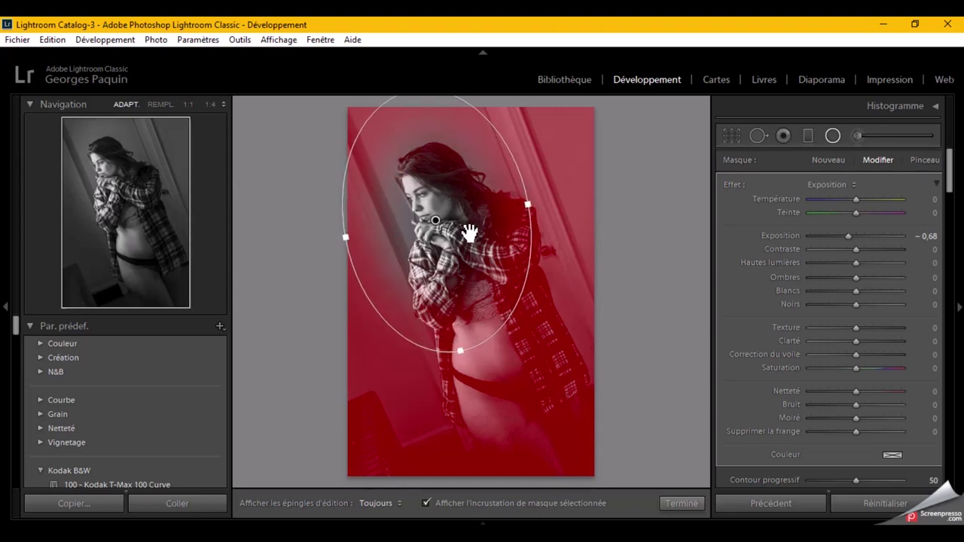
mouse_move(437, 223)
left_mouse_down()
mouse_move(447, 236)
mouse_move(443, 226)
left_mouse_up()
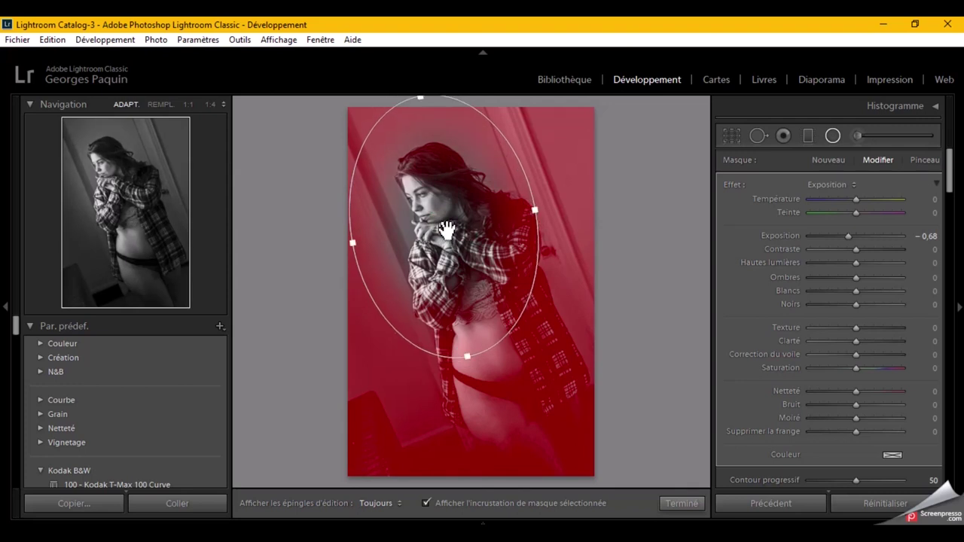
left_click(478, 502)
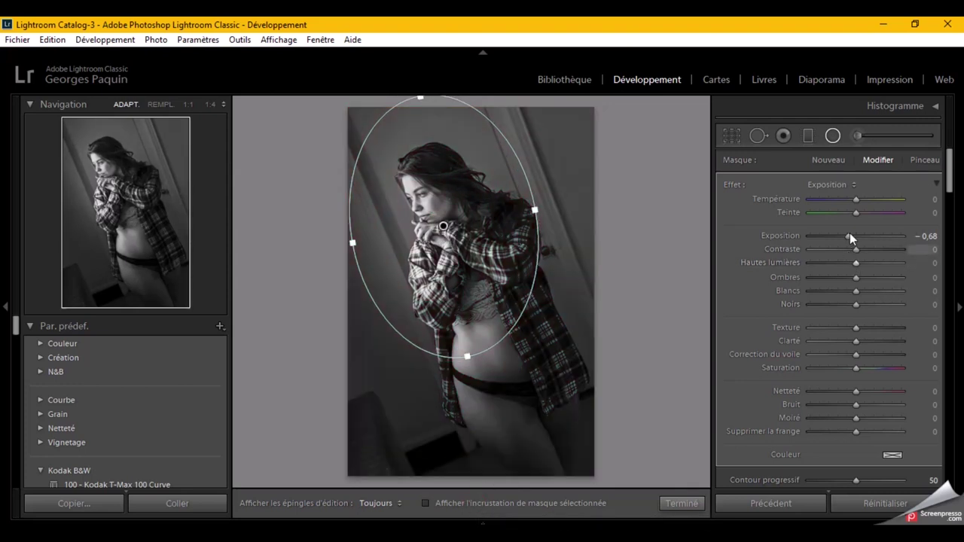
Set the radial filter to Exposition −0,48, Contraste 11, Ombres 34 and Noirs −22
left_click_drag(848, 235, 850, 235)
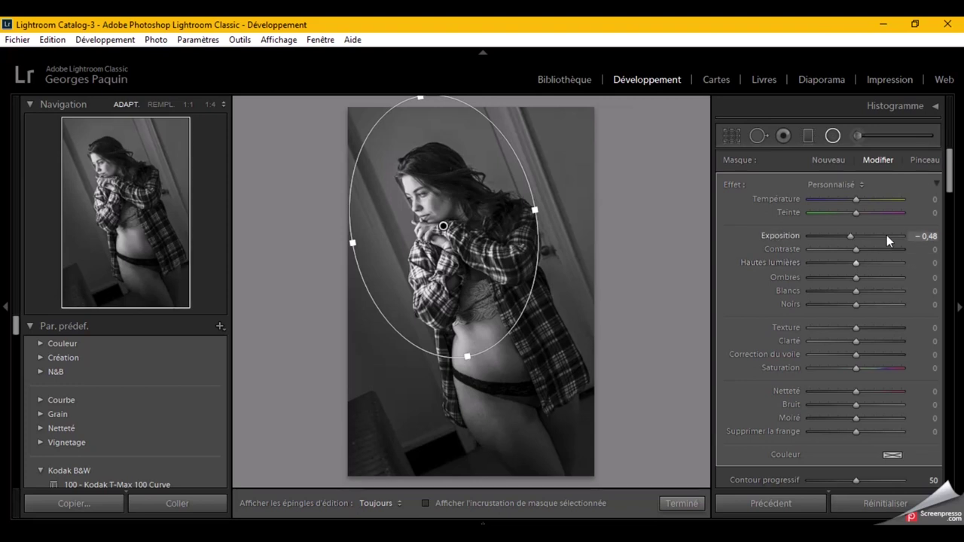
left_click(851, 238)
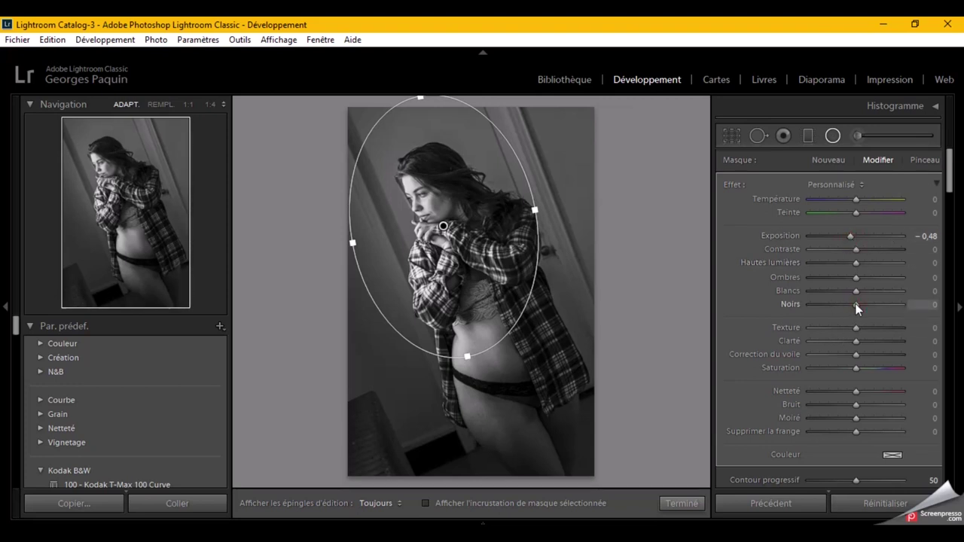
left_click_drag(857, 306, 846, 317)
mouse_move(855, 249)
left_mouse_down()
mouse_move(863, 250)
mouse_move(861, 279)
mouse_move(872, 280)
left_mouse_up()
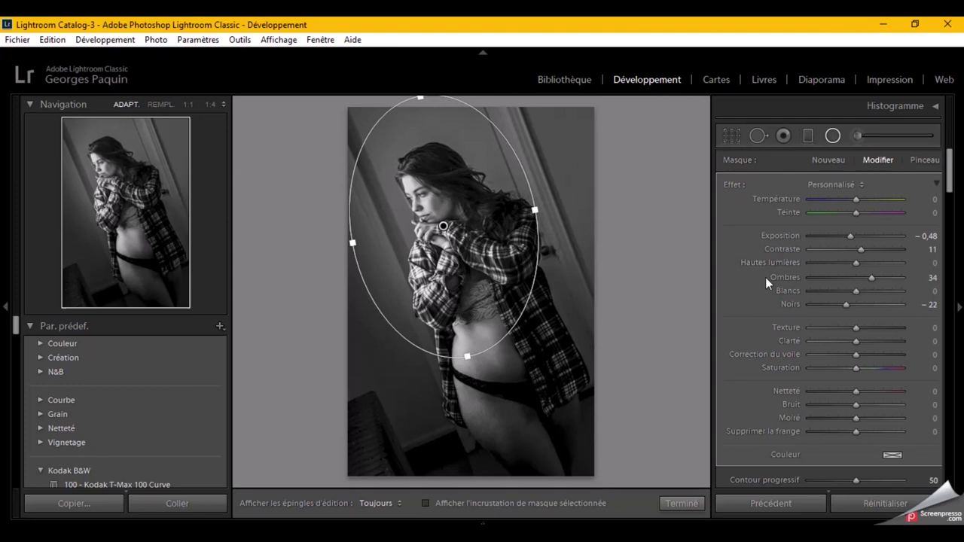
scroll(744, 277, "down", 3)
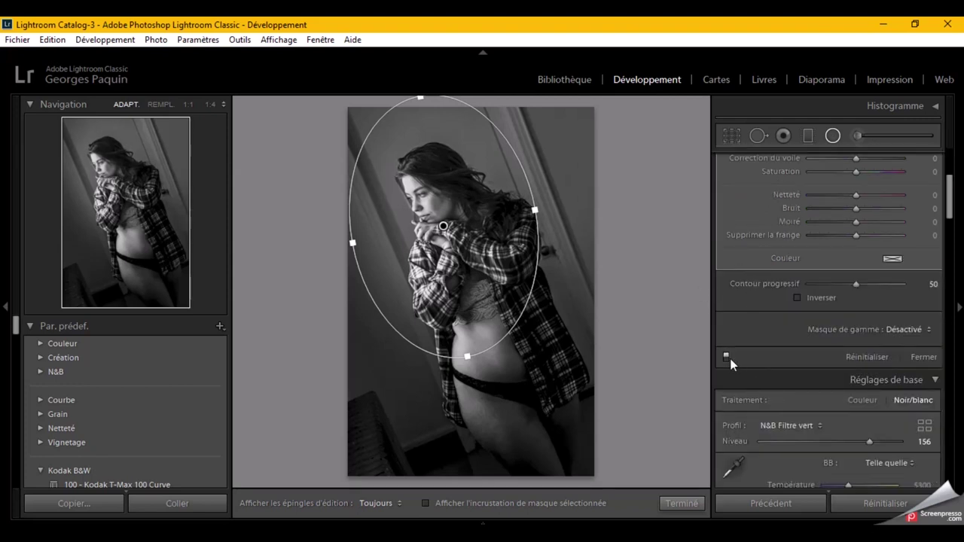
left_click(725, 357)
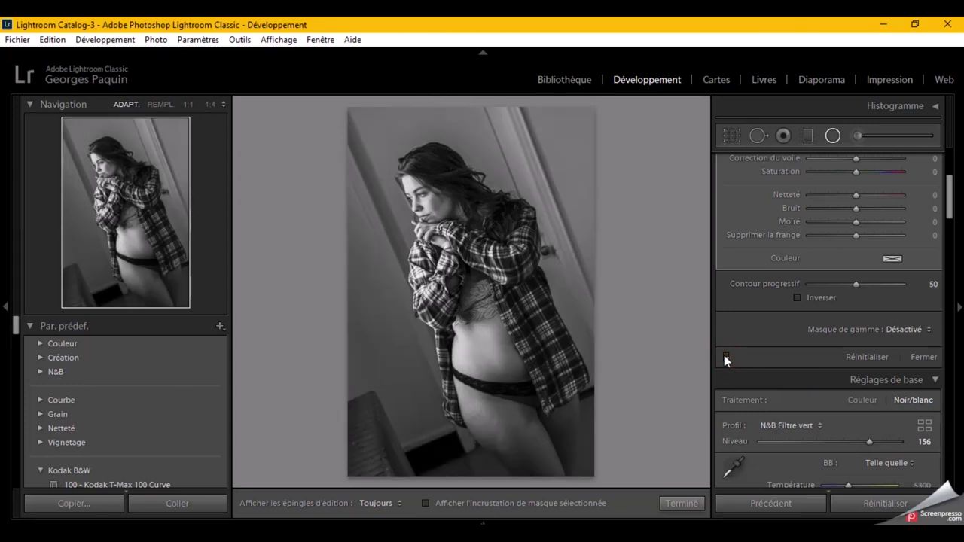
left_click(725, 356)
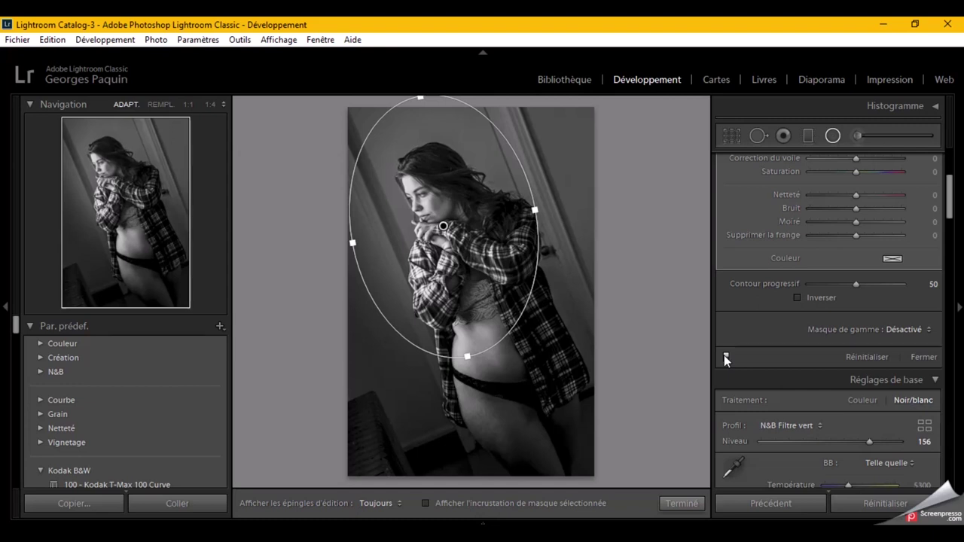
left_click(724, 355)
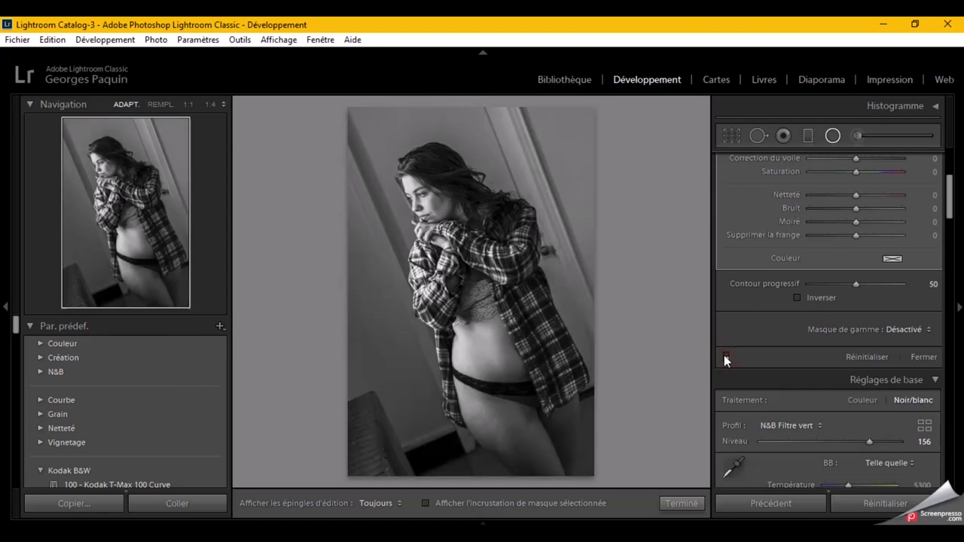
left_click(724, 355)
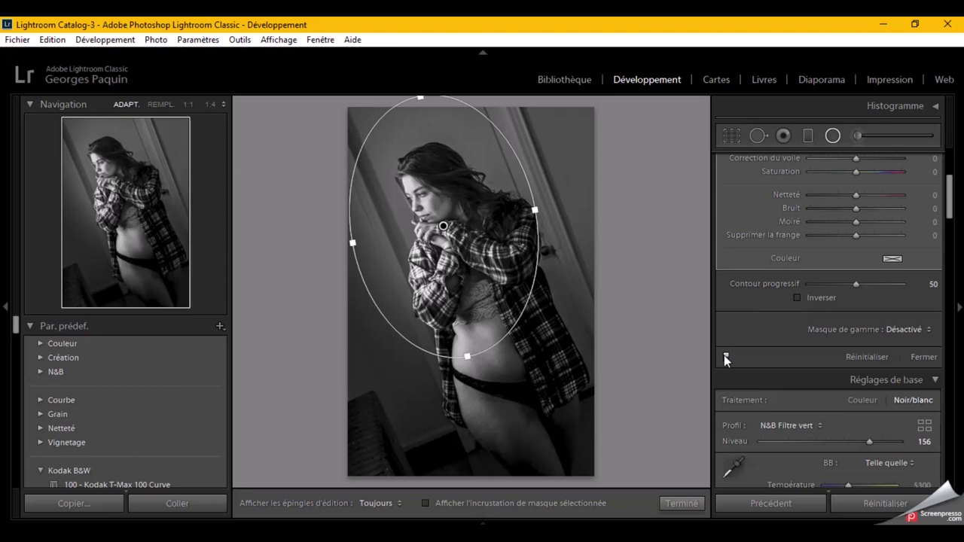
Ease the radial filter's Exposition to −0,38 and Noirs to −14
scroll(769, 293, "up", 5)
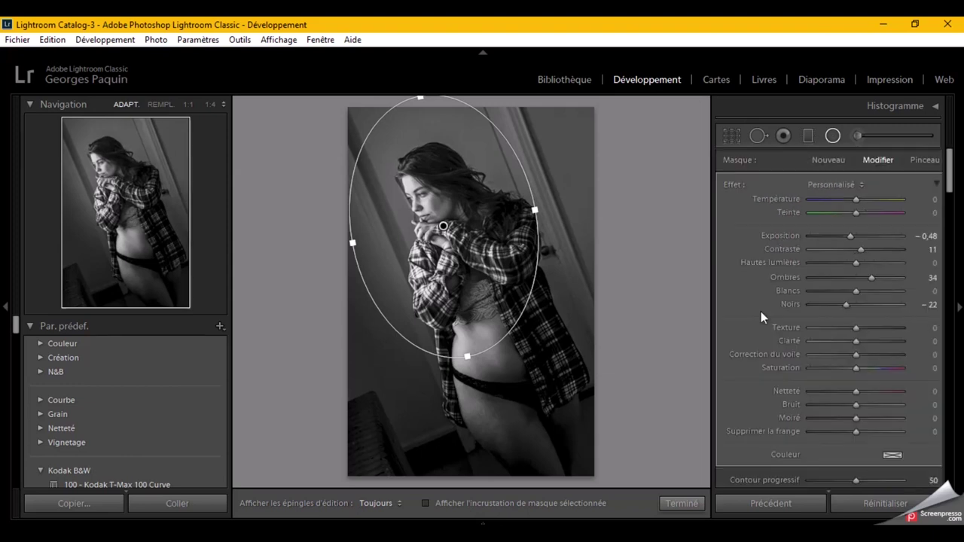
left_click(851, 237)
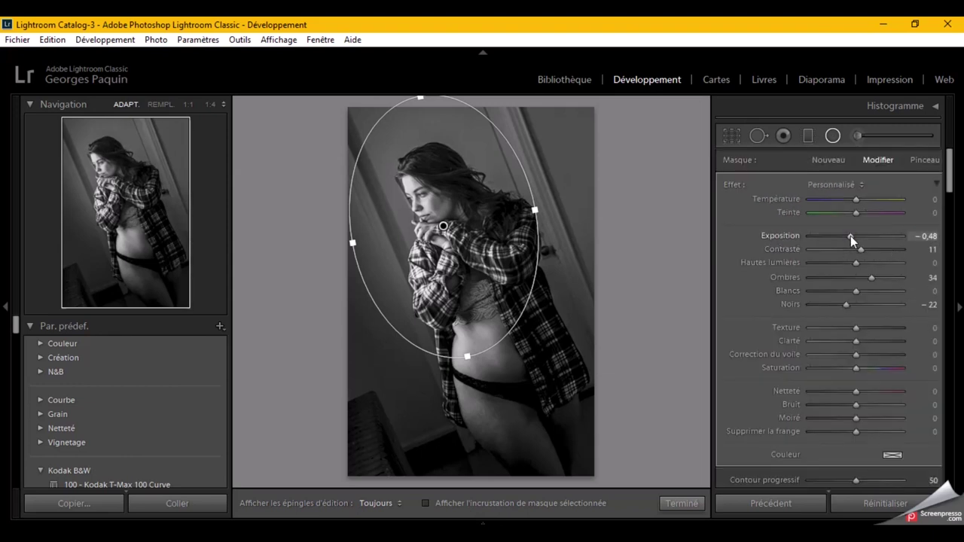
left_click_drag(851, 236, 852, 237)
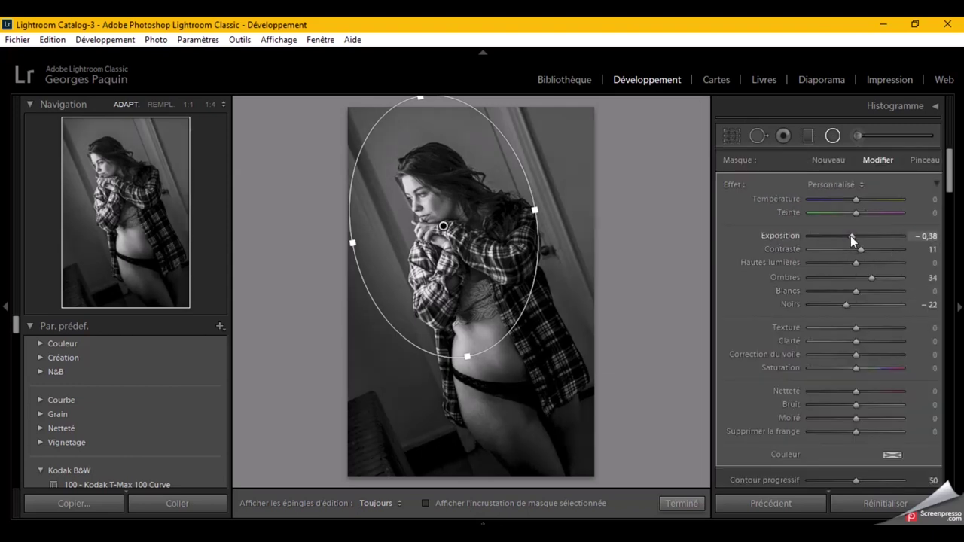
left_click(846, 306)
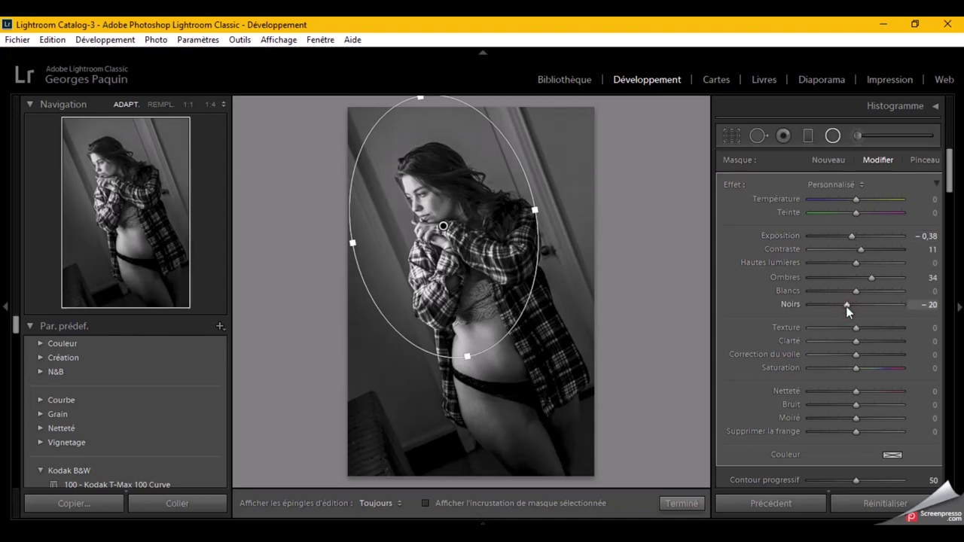
left_click_drag(846, 305, 850, 306)
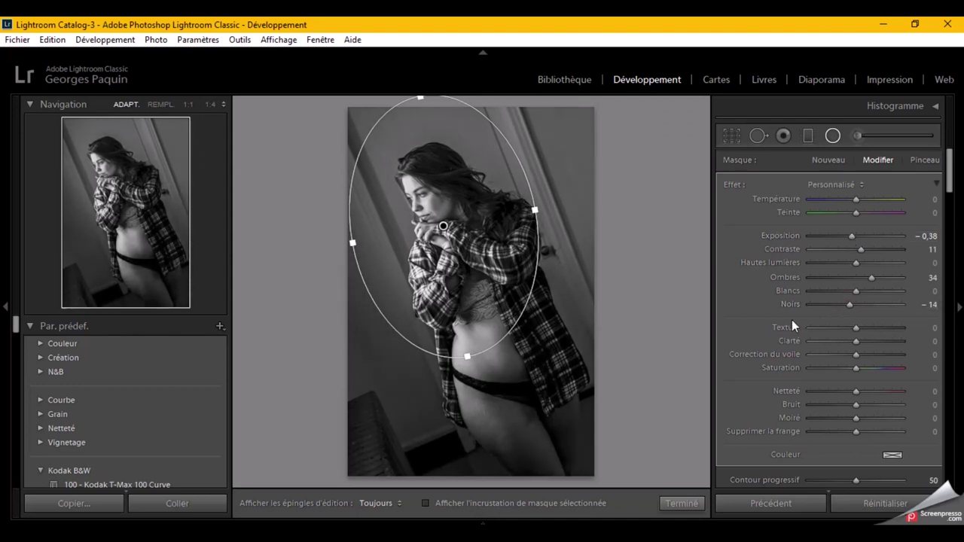
scroll(792, 320, "down", 5)
Compare the radial filter off and on twice, then finish it with Terminé
left_click(727, 259)
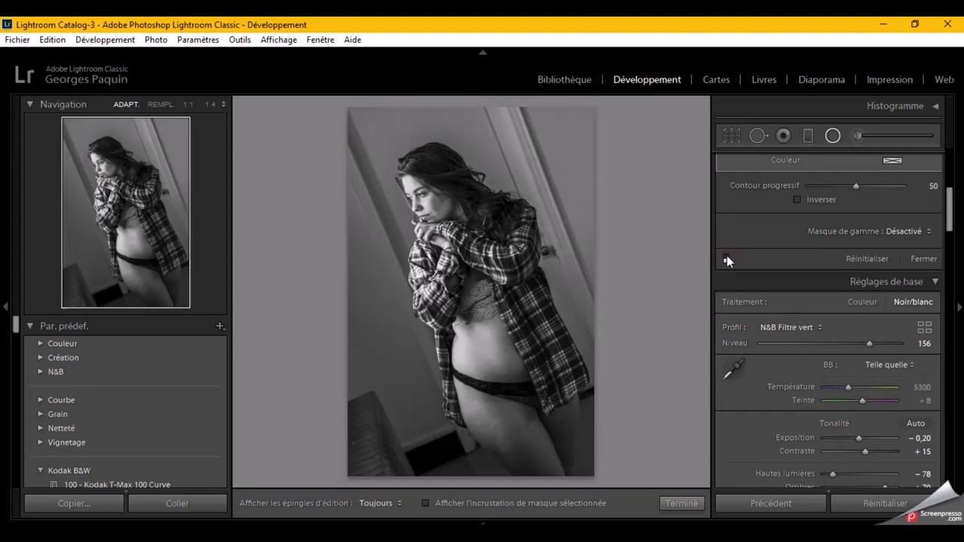
left_click(728, 259)
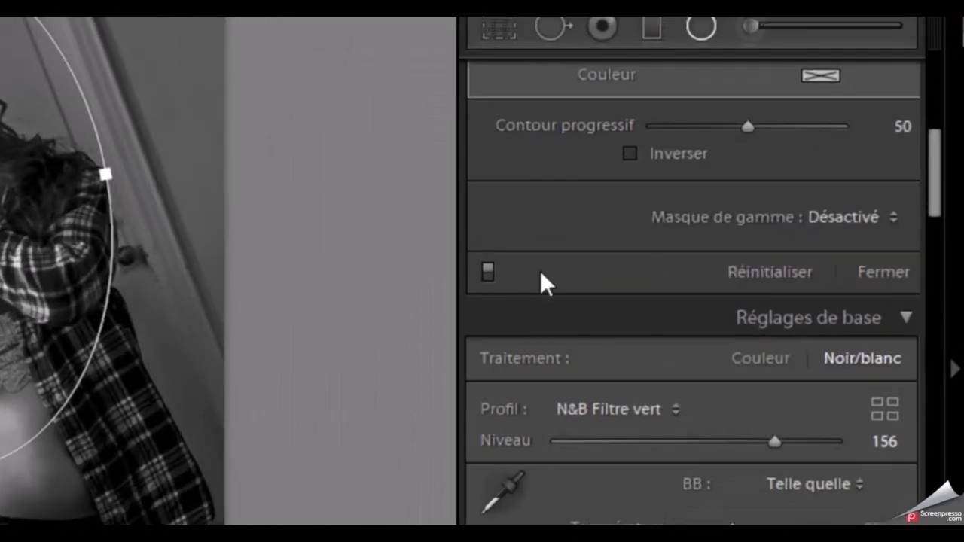
scroll(541, 273, "up", 5)
scroll(574, 460, "down", 5)
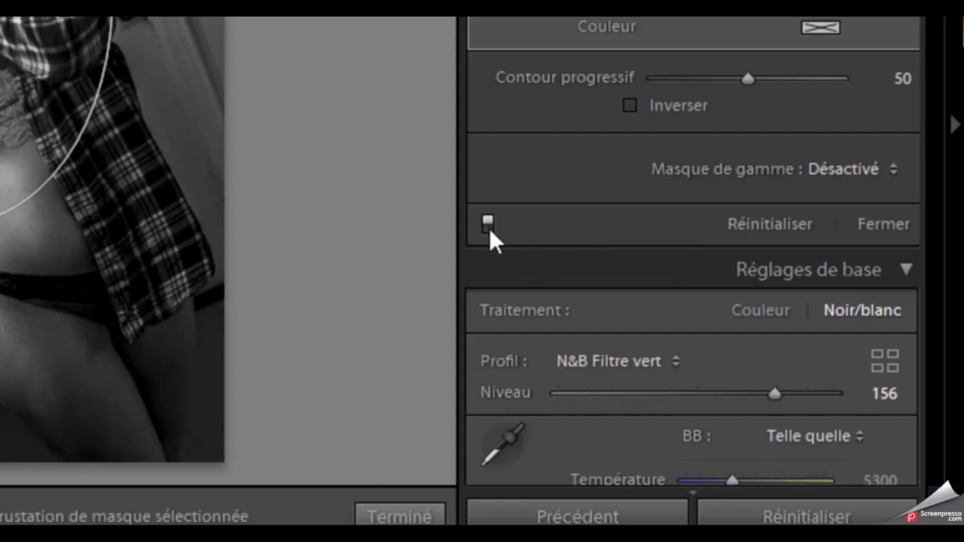
left_click(488, 226)
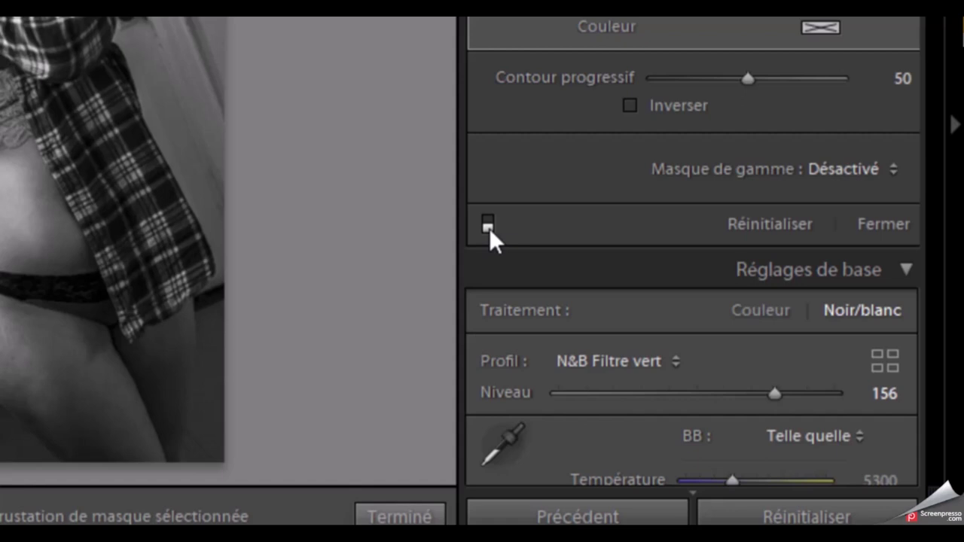
left_click(488, 226)
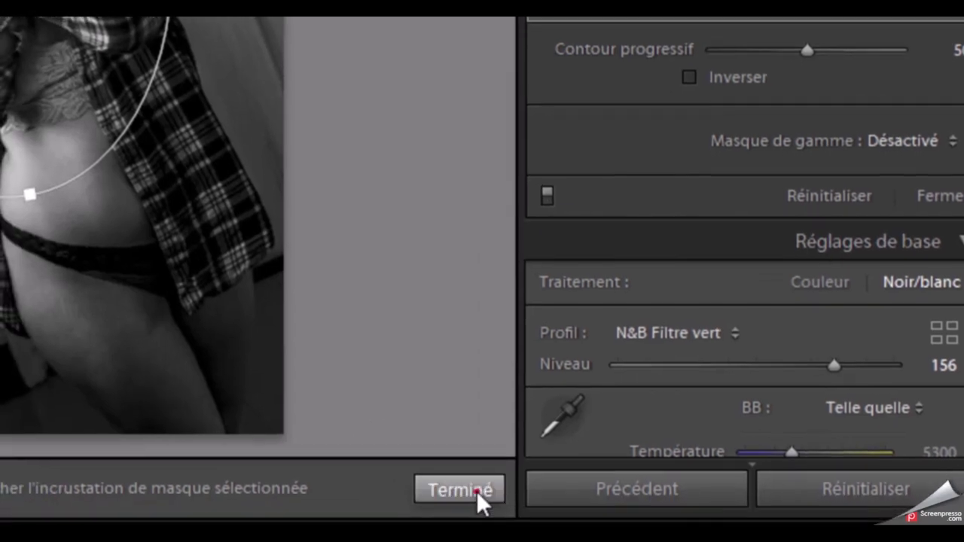
left_click(476, 491)
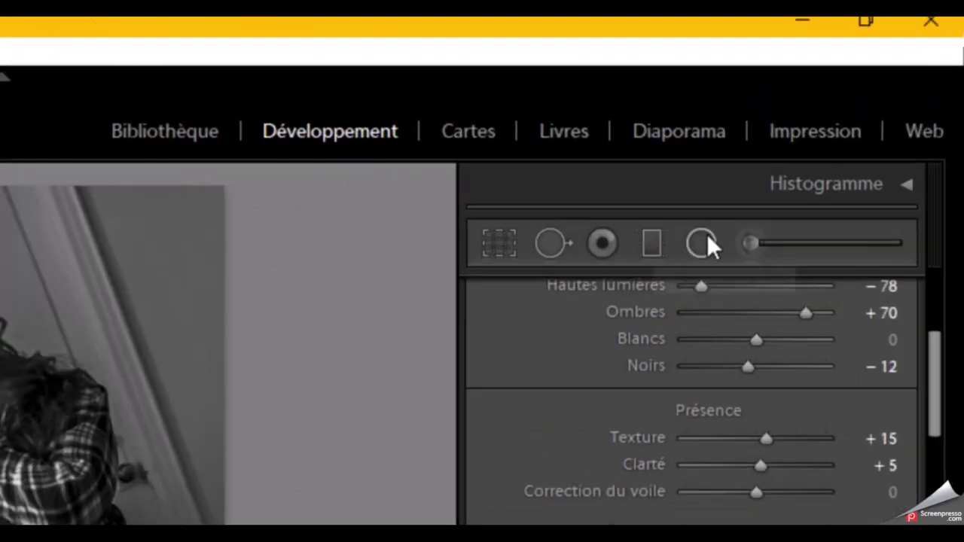
Draw a −0,68 exposure graduated filter, rotate it steeper and shift it right
left_click(652, 243)
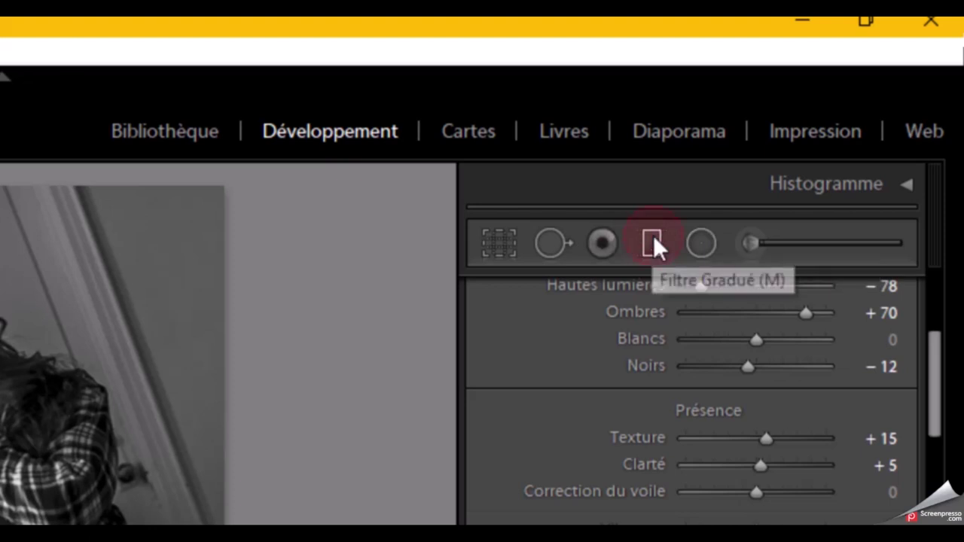
left_click(652, 242)
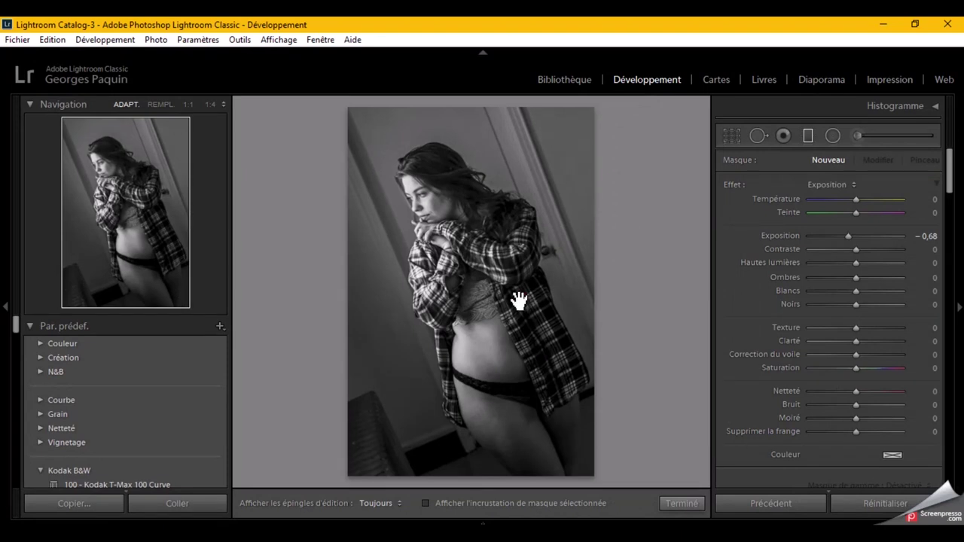
mouse_move(521, 301)
left_mouse_down()
mouse_move(439, 309)
mouse_move(510, 299)
mouse_move(490, 300)
left_mouse_up()
left_click_drag(502, 349, 503, 349)
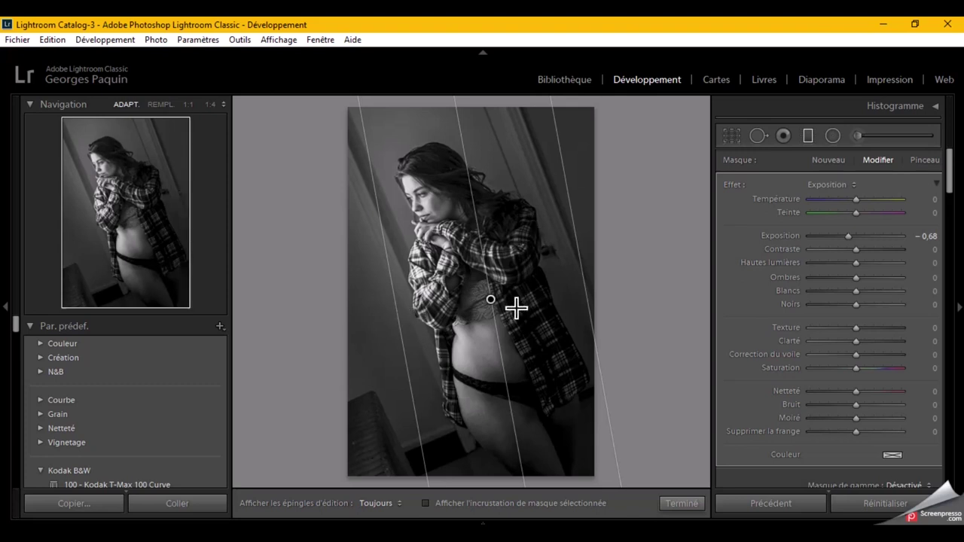
left_click_drag(493, 306, 499, 301)
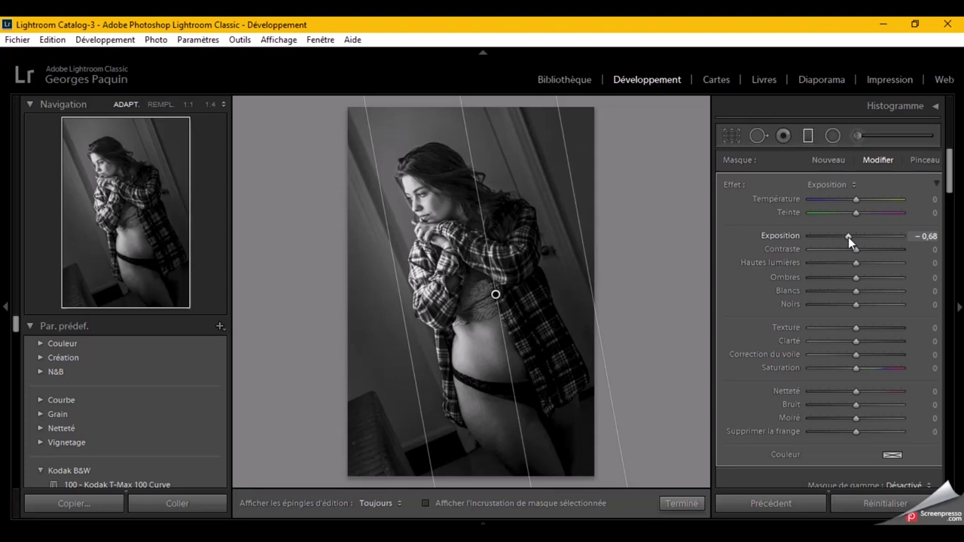
Set the graduated filter to Exposition −0,38, Noirs −15 and Ombres 35, then compare it off and on
key("Up")
key("Up")
key("Up")
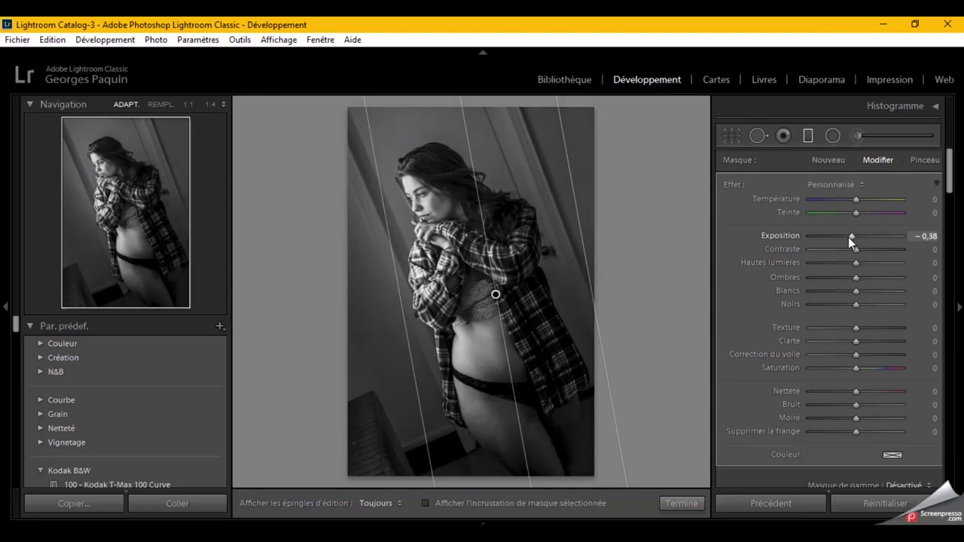
left_click_drag(856, 304, 850, 310)
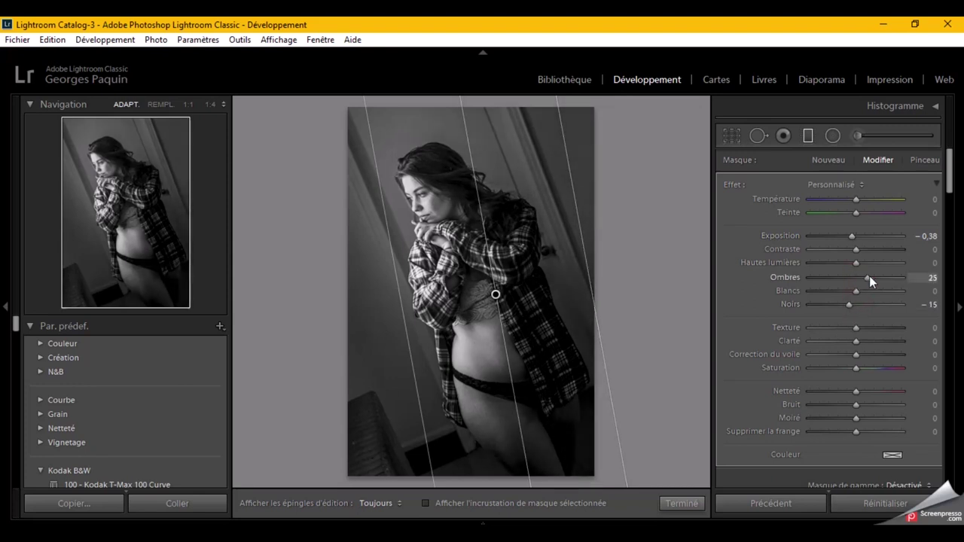
left_click_drag(870, 278, 872, 278)
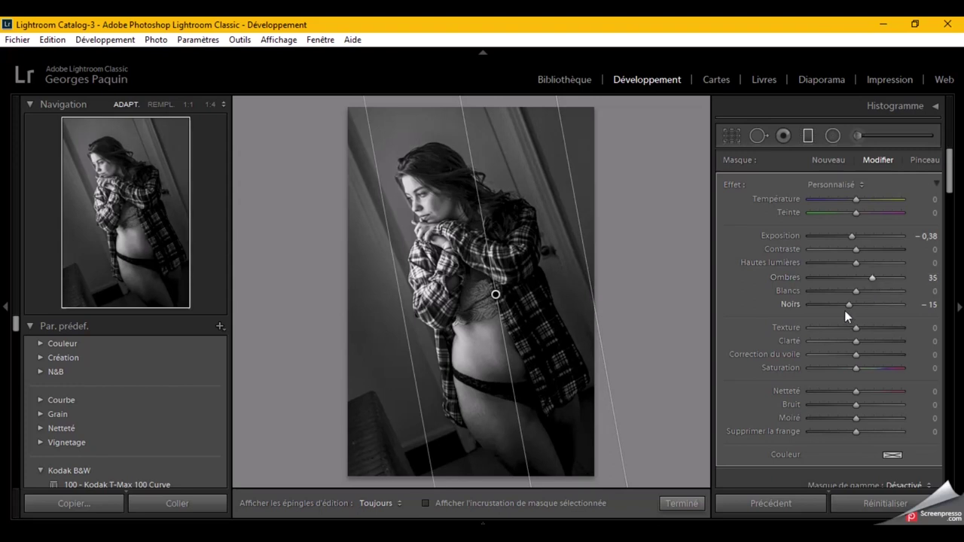
scroll(761, 314, "down", 3)
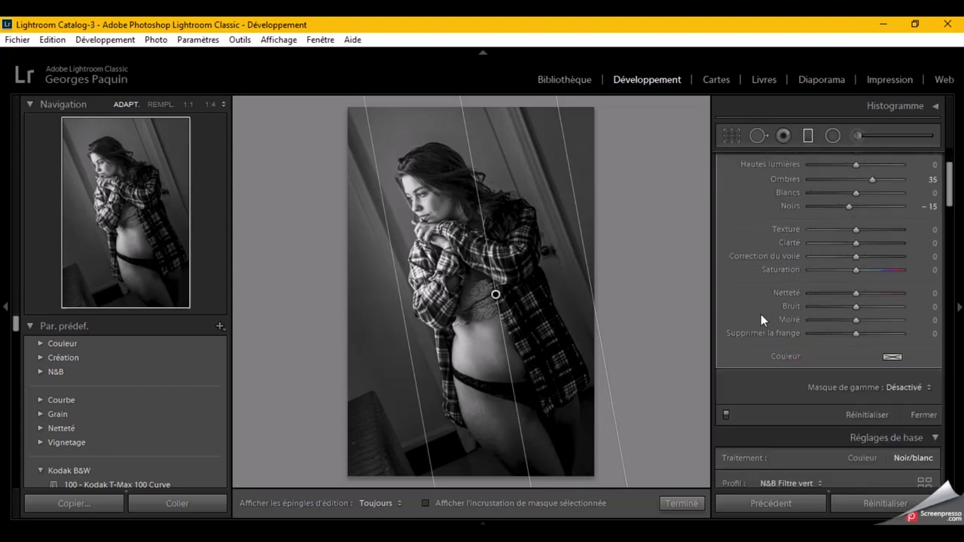
left_click(726, 414)
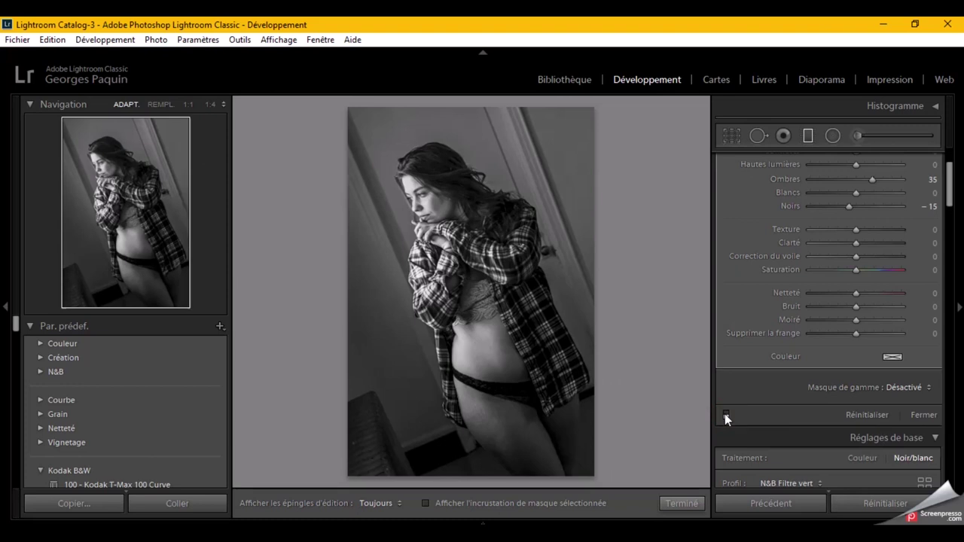
left_click(726, 414)
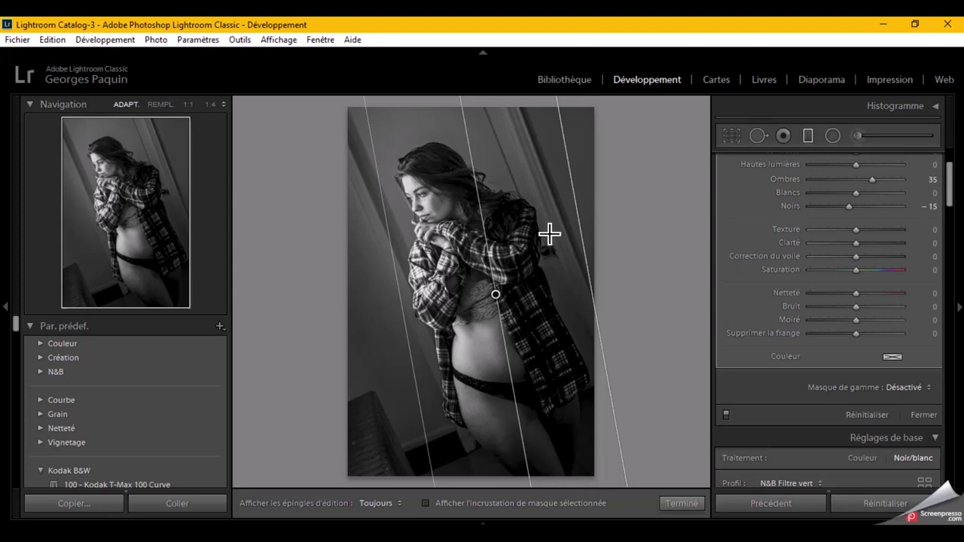
Switch the graduated filter's mask to Pinceau and turn on its red mask overlay
scroll(777, 226, "up", 3)
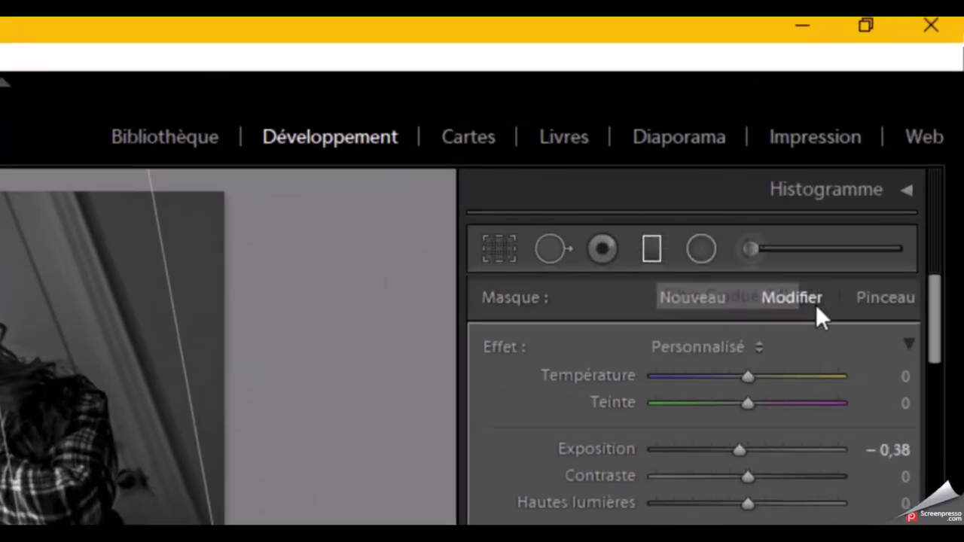
left_click(884, 298)
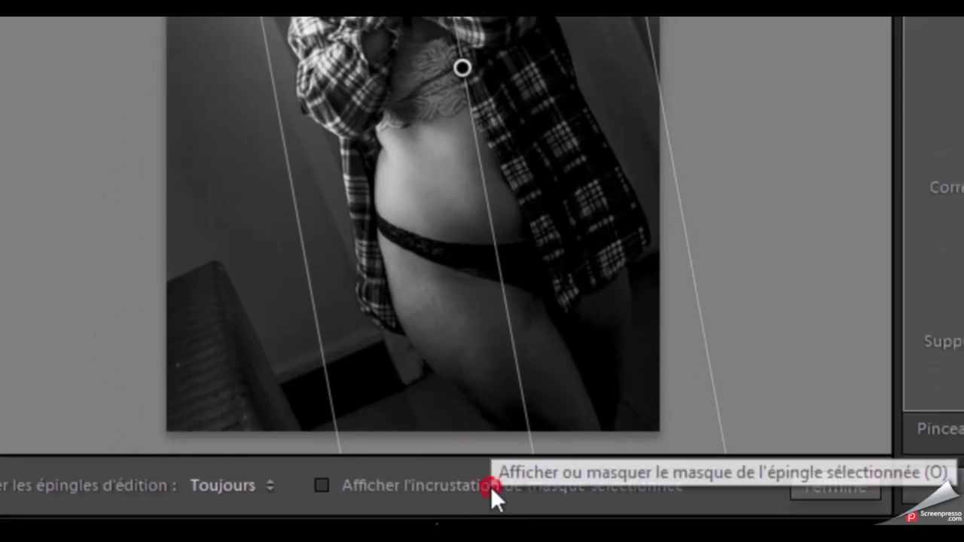
left_click(491, 487)
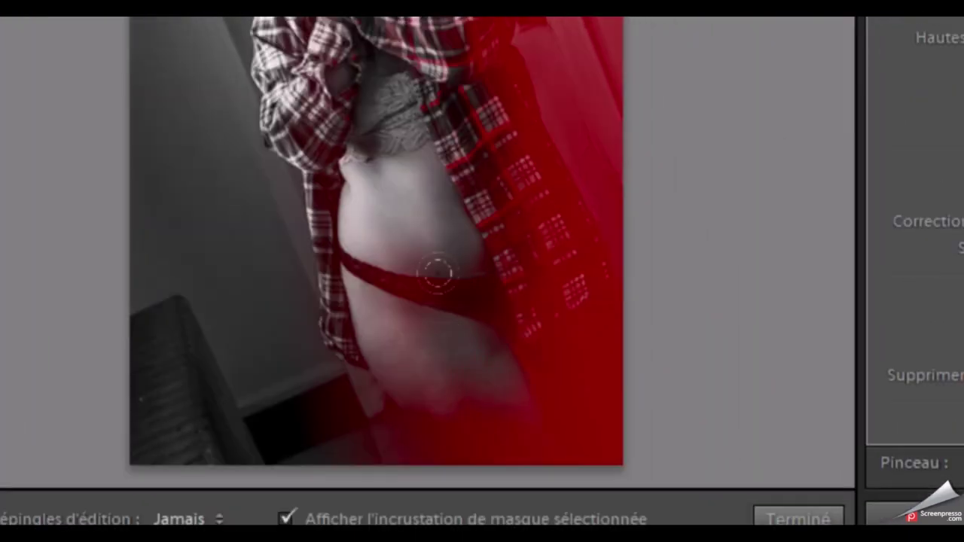
Turn off Masquage automatique for the graduated filter mask, then hide the red mask overlay
key("h")
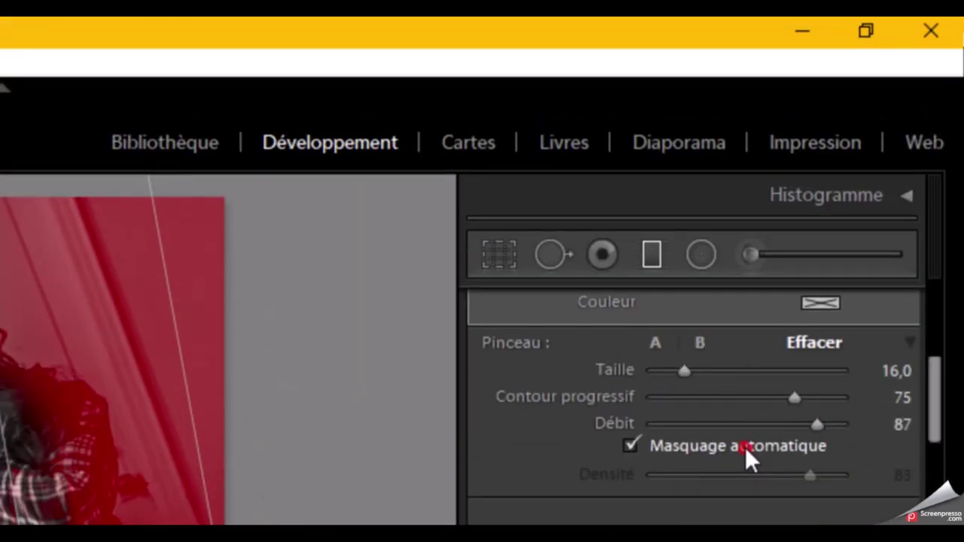
left_click(745, 447)
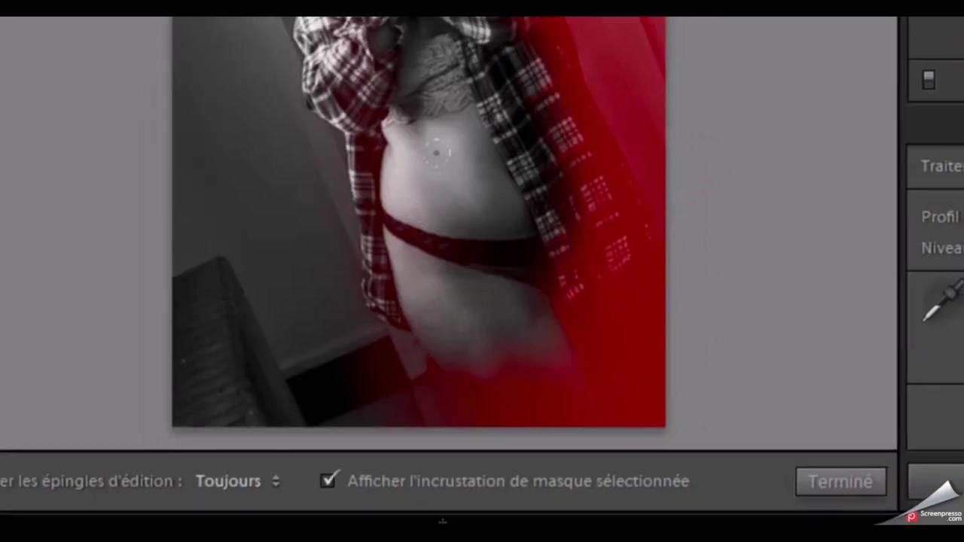
key("h")
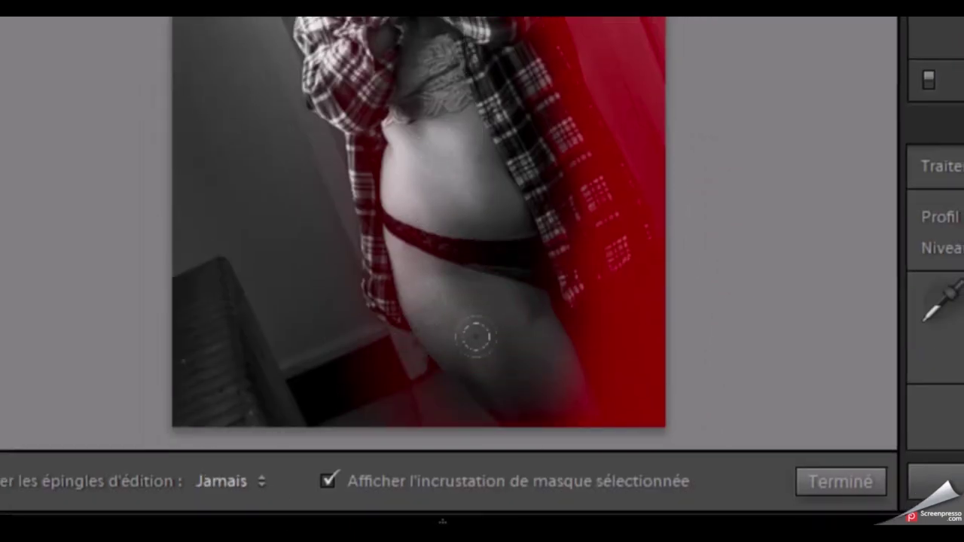
key("h")
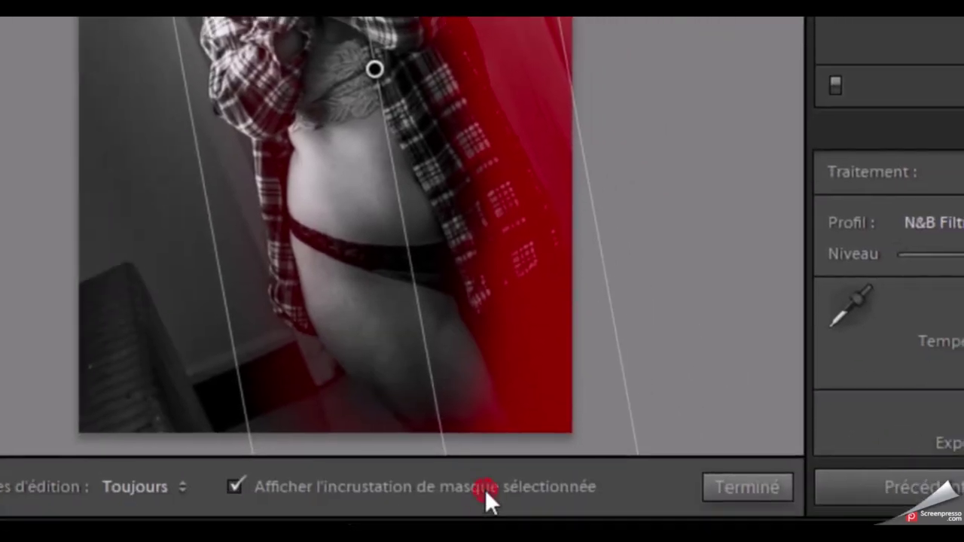
left_click(485, 490)
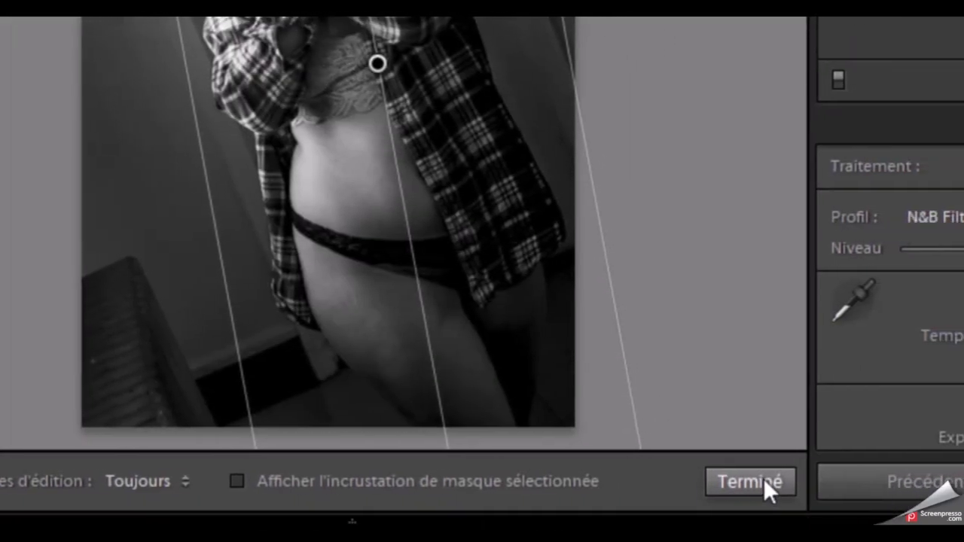
left_click(742, 483)
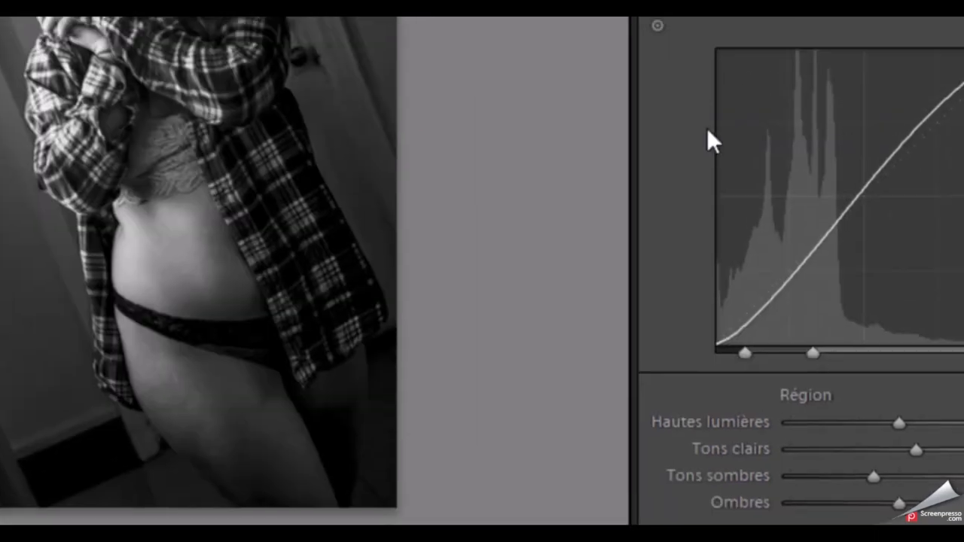
scroll(653, 300, "up", 5)
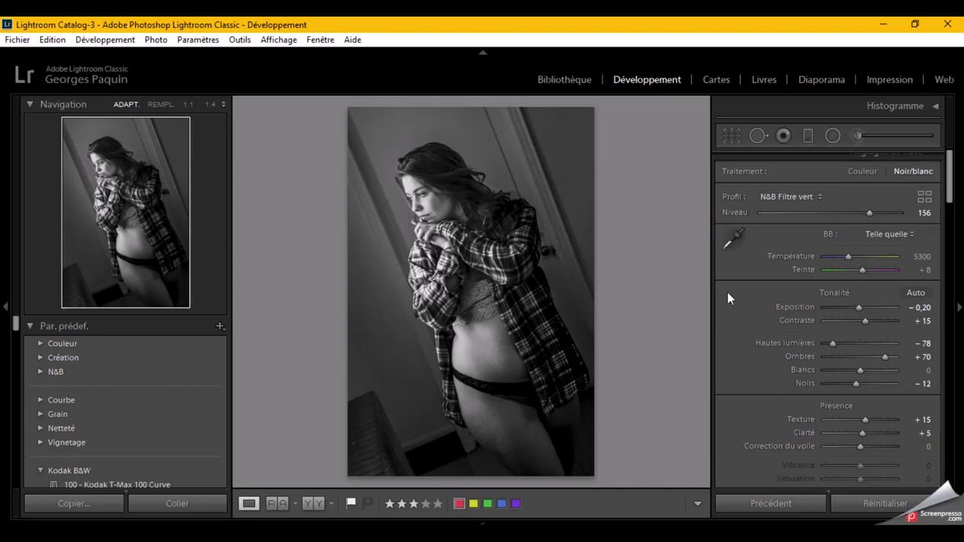
Scroll down to the Détail panel and zoom the photo to 1:1 to inspect hair noise
scroll(755, 293, "down", 5)
scroll(756, 293, "down", 5)
scroll(755, 290, "down", 5)
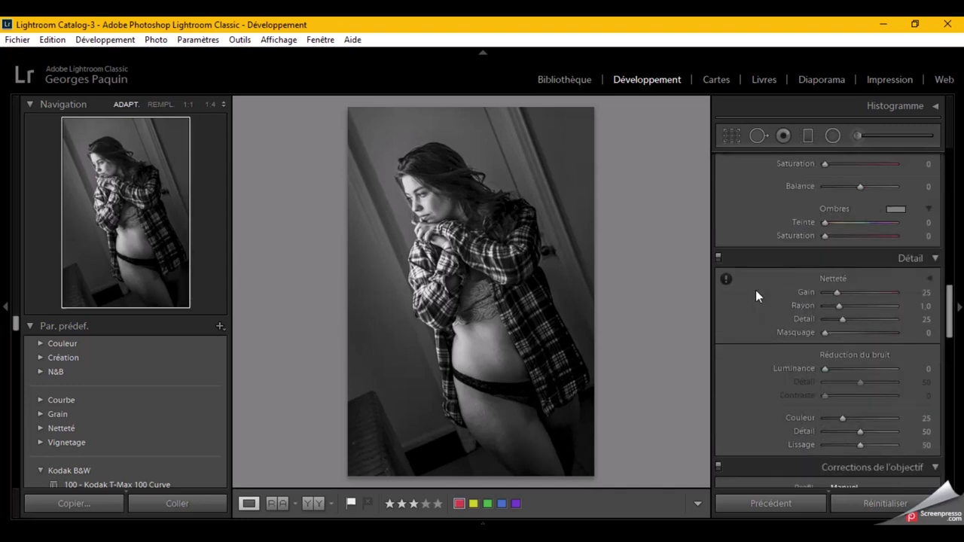
scroll(756, 290, "down", 2)
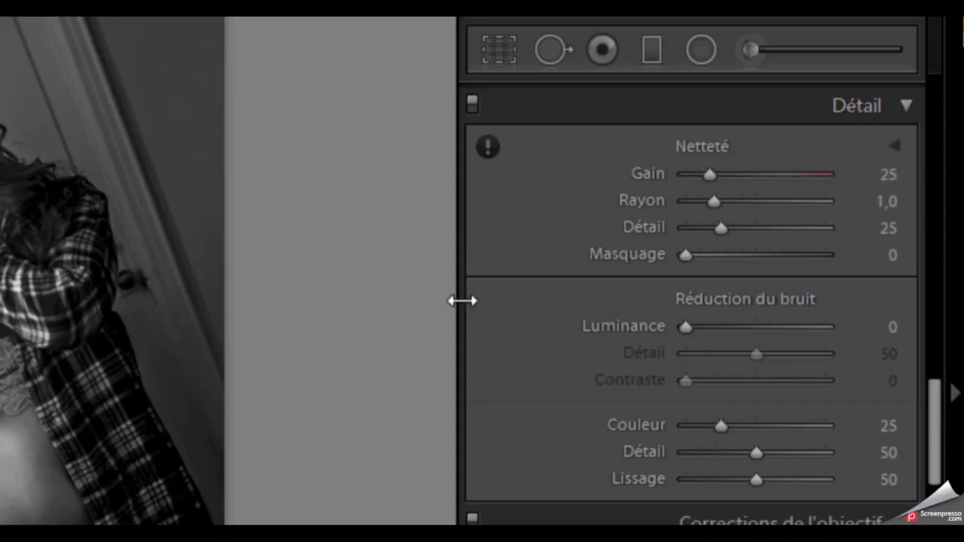
left_click(487, 147)
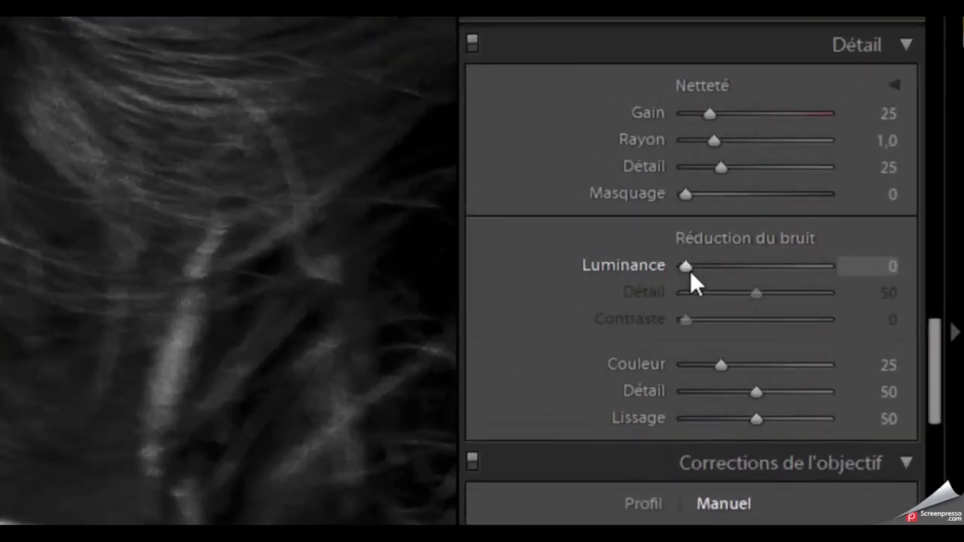
Set noise reduction to Luminance 44, Détail 60 and Contraste 45, then fit the photo in view
left_click_drag(690, 271, 754, 266)
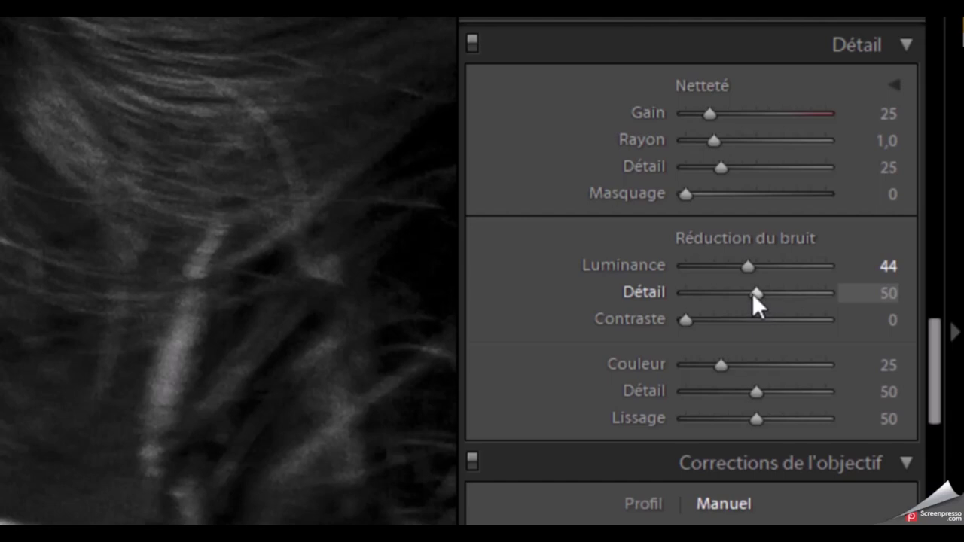
left_click_drag(754, 294, 769, 293)
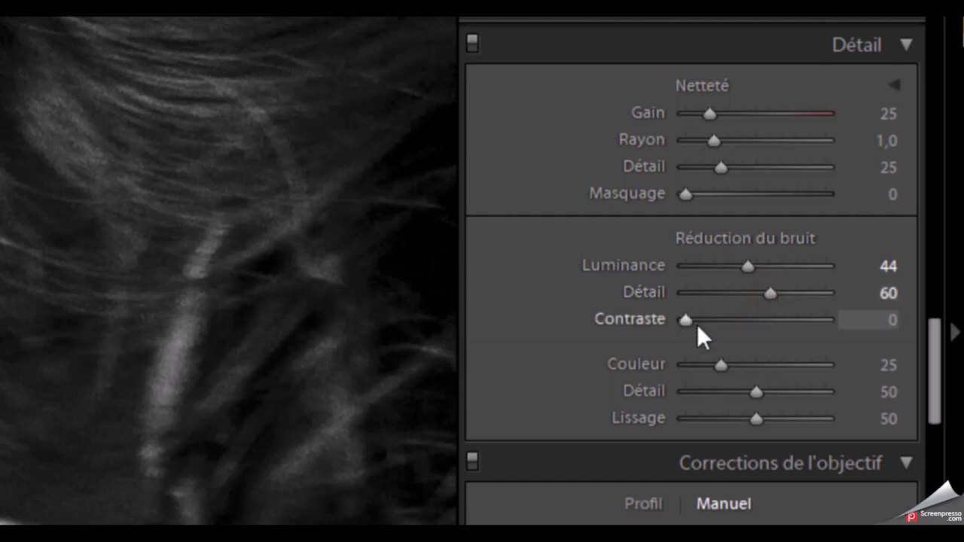
left_click_drag(688, 324, 750, 325)
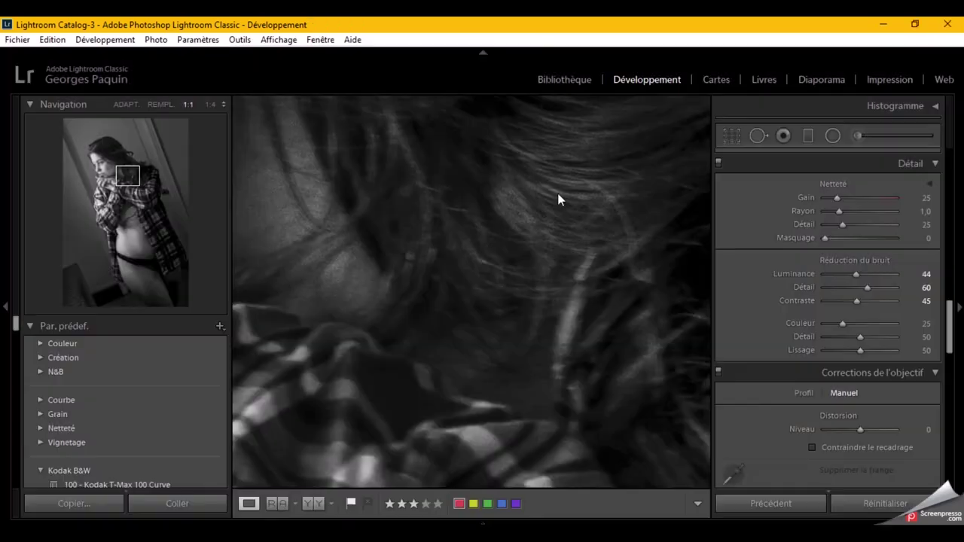
left_click(560, 198)
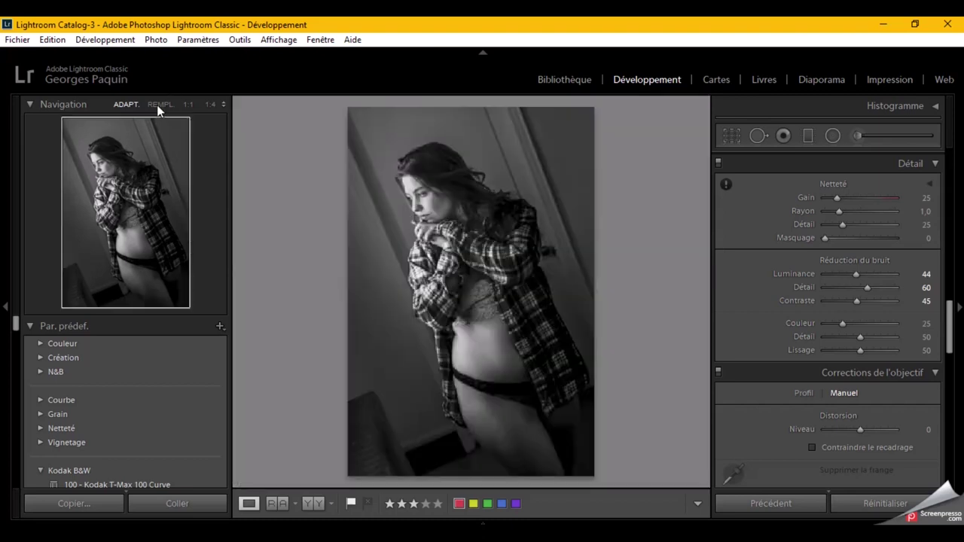
Fit the photo back in view and lower Hautes lumières from −78 to −93
left_click(157, 105)
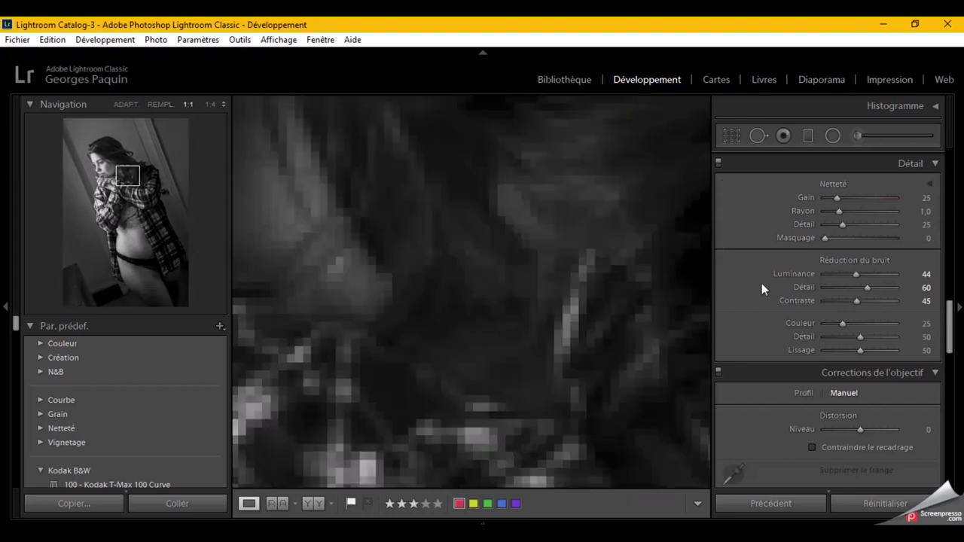
key("z")
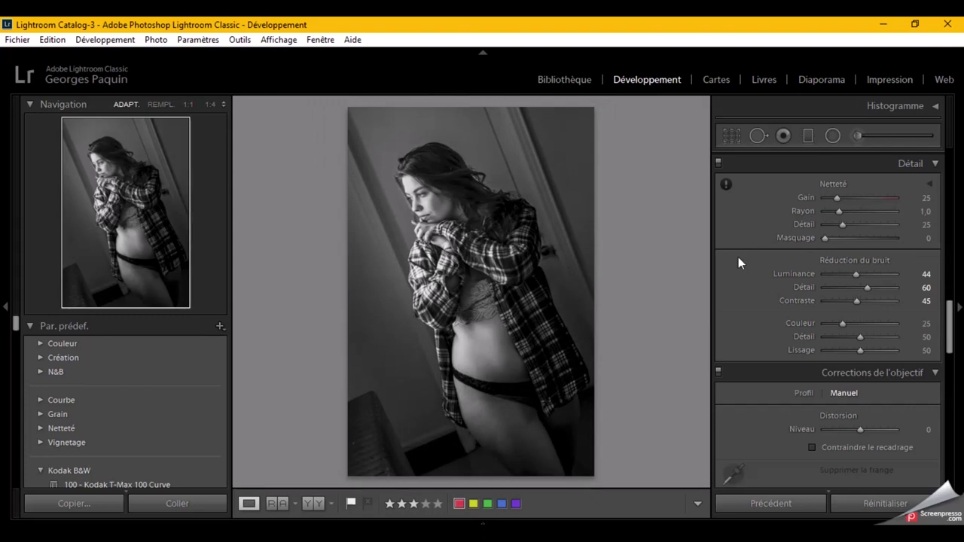
scroll(738, 257, "up", 10)
scroll(735, 257, "up", 5)
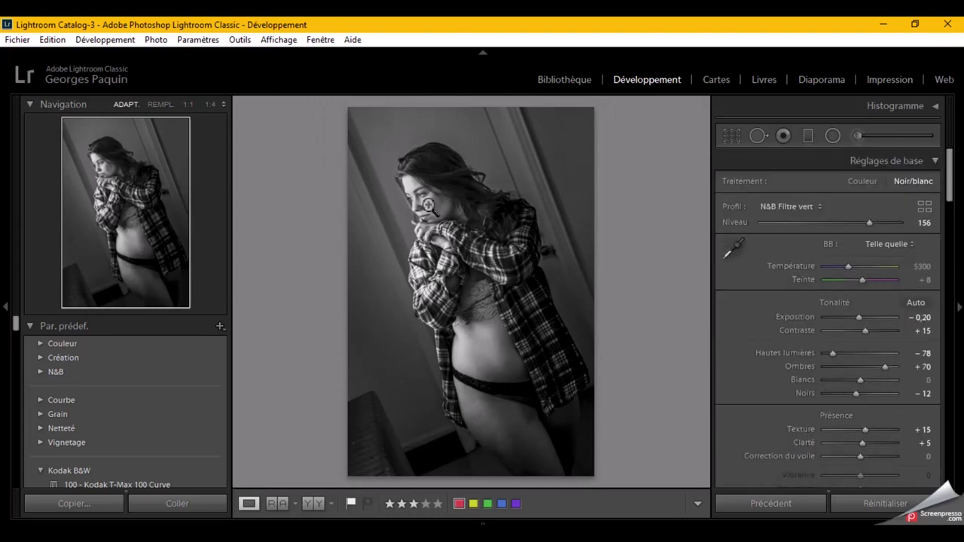
left_click(828, 355)
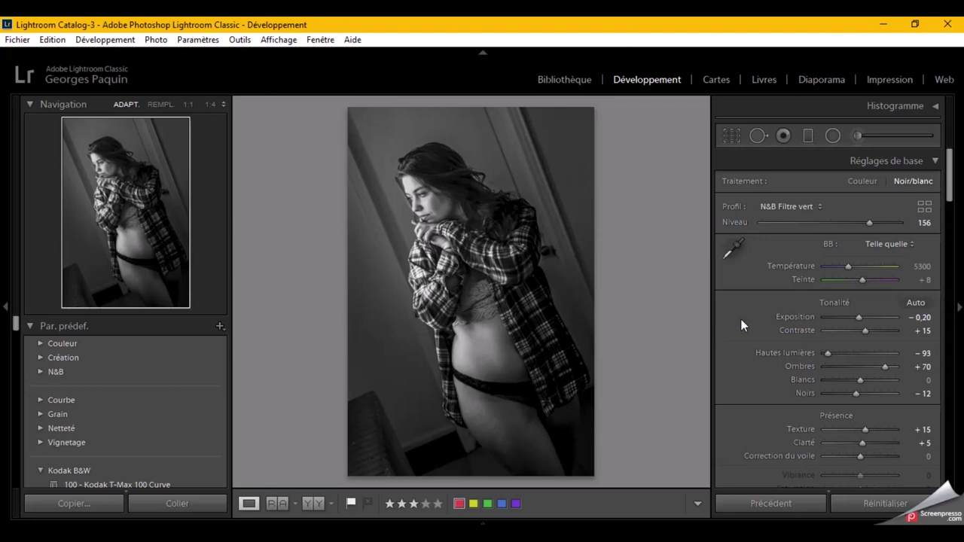
In Virage partiel, tint the highlights with Teinte 65 and Saturation 17
scroll(740, 318, "down", 5)
scroll(741, 318, "down", 3)
scroll(742, 319, "down", 3)
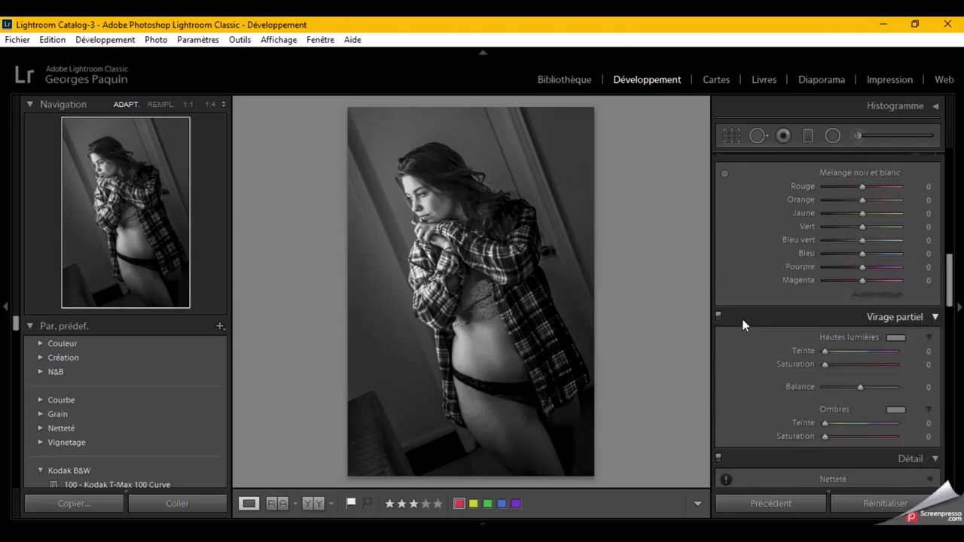
scroll(743, 318, "down", 3)
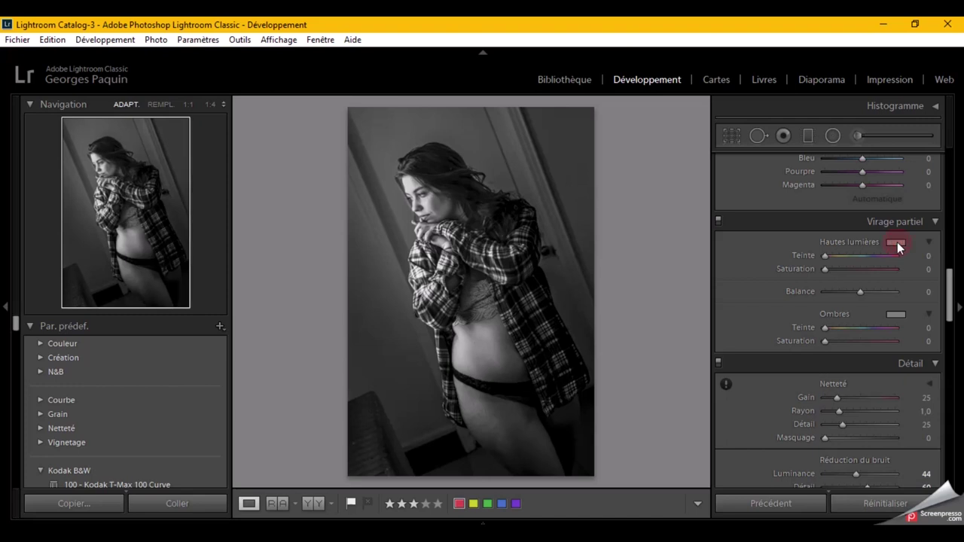
left_click(897, 242)
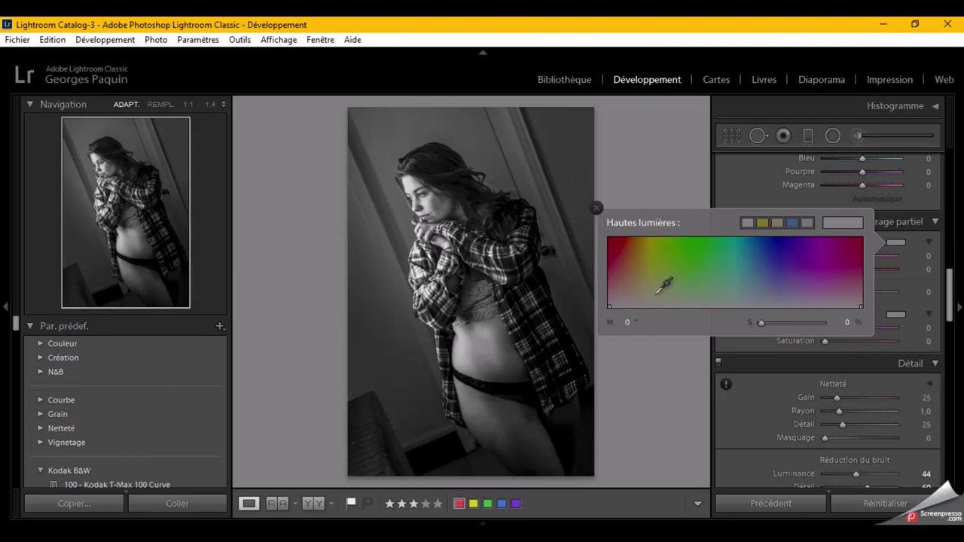
left_click(654, 299)
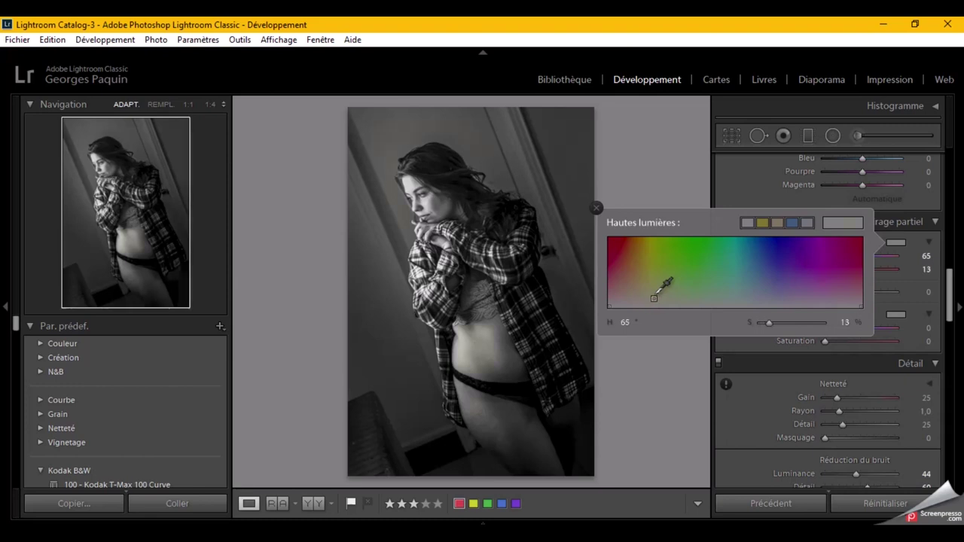
left_click_drag(768, 323, 772, 322)
left_click(729, 177)
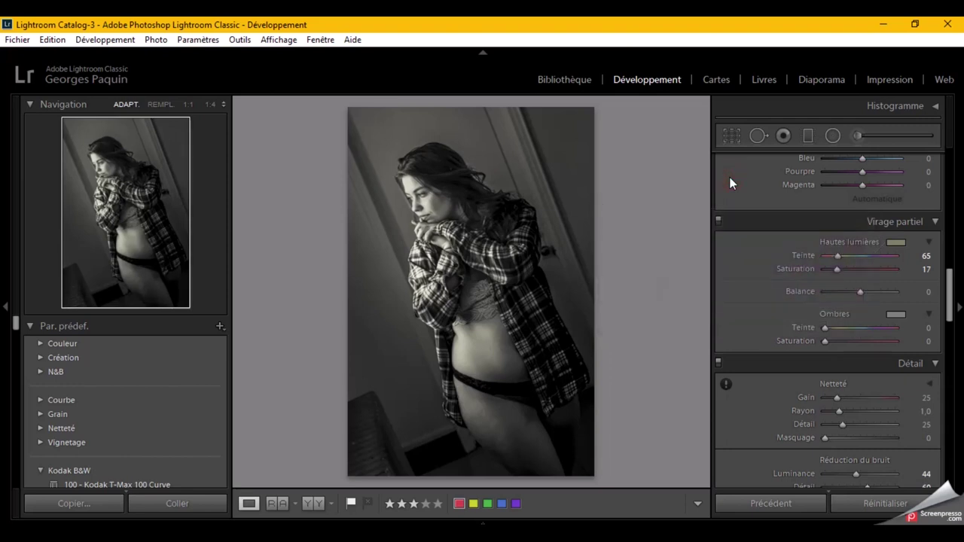
Tint the shadows with Teinte 274 and Saturation 9, and set Balance to +42
left_click(895, 315)
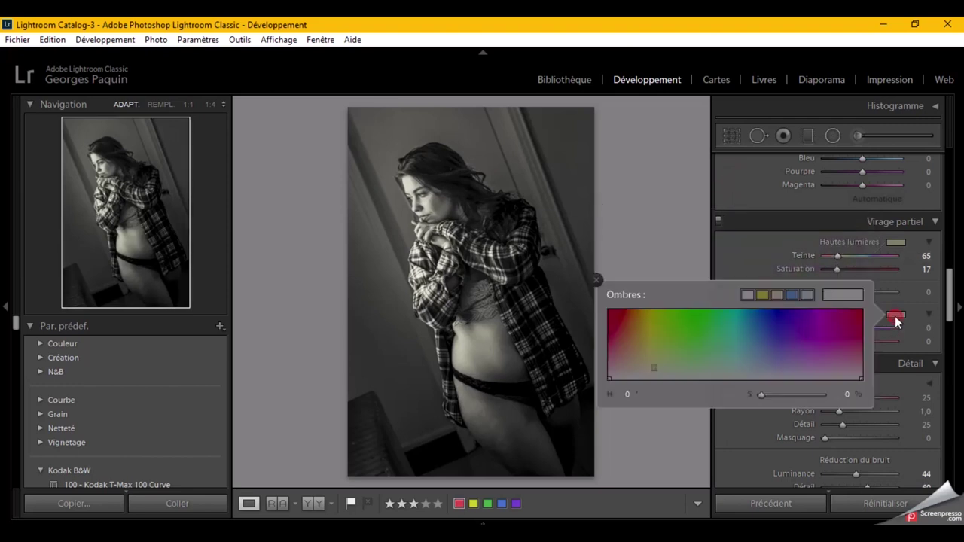
left_click(802, 373)
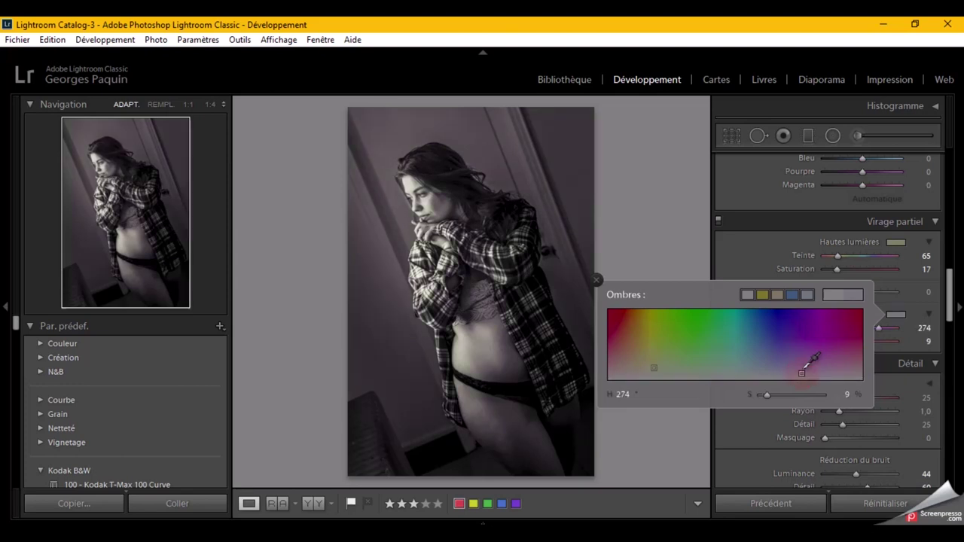
left_click(745, 246)
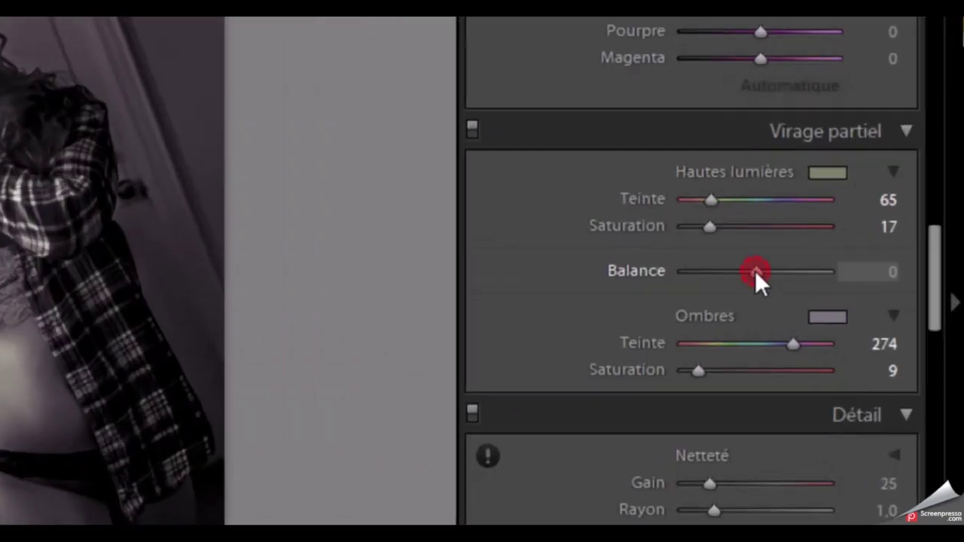
left_click_drag(756, 273, 785, 272)
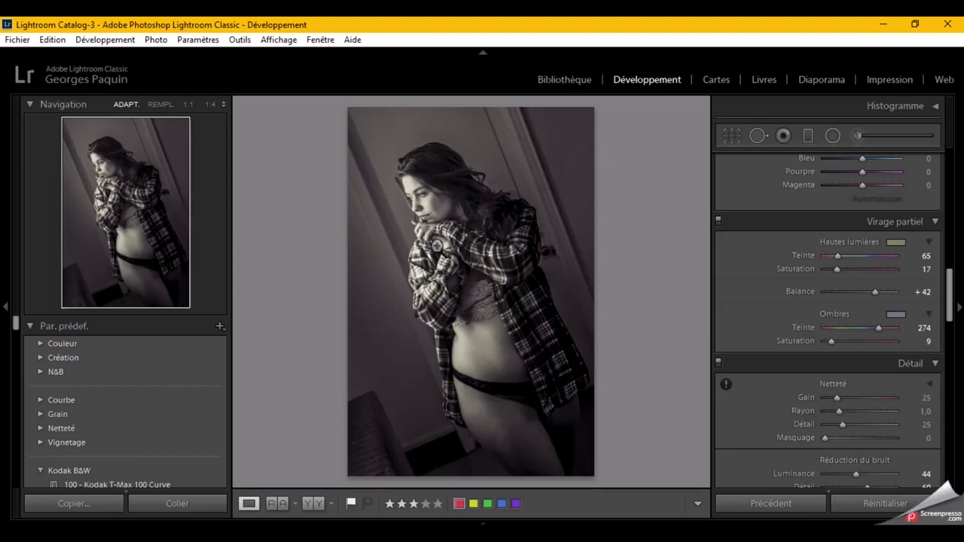
Crop the portrait to a 4 x 5 / 8 x 10 ratio, tightening the frame around the model
left_click(731, 135)
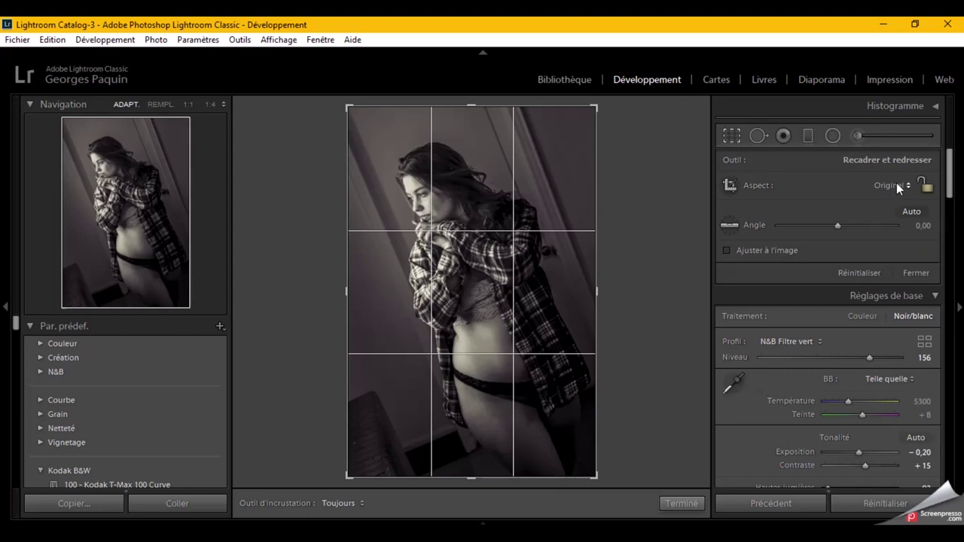
left_click(898, 188)
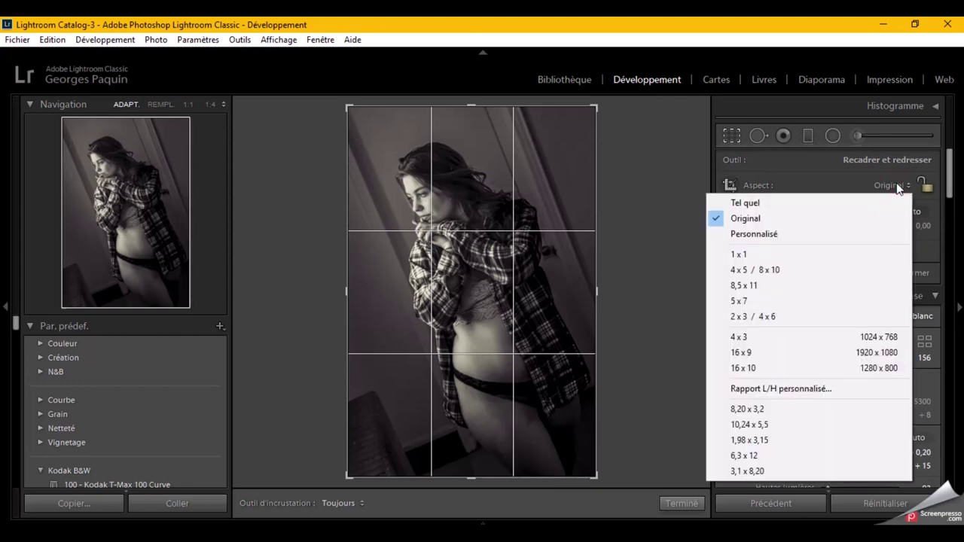
left_click(777, 272)
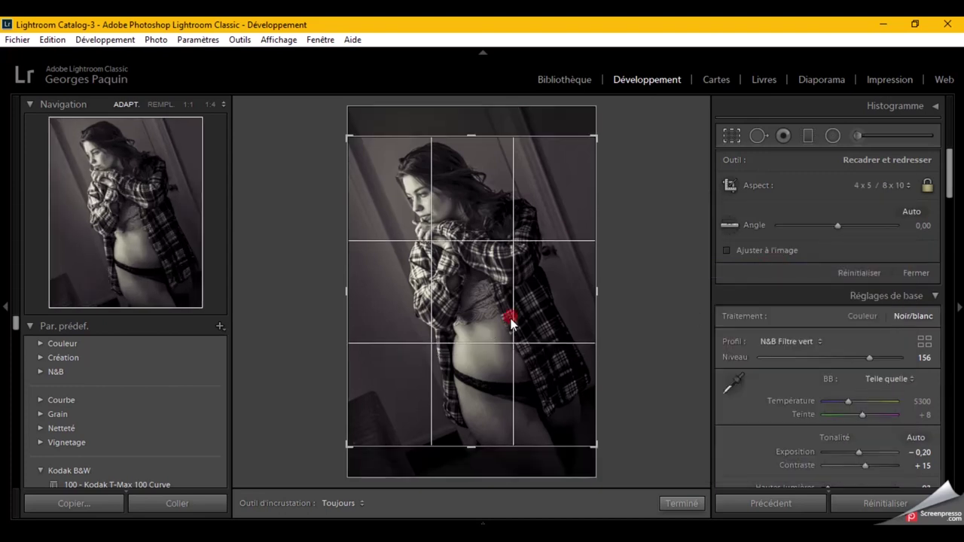
left_click_drag(511, 347, 519, 328)
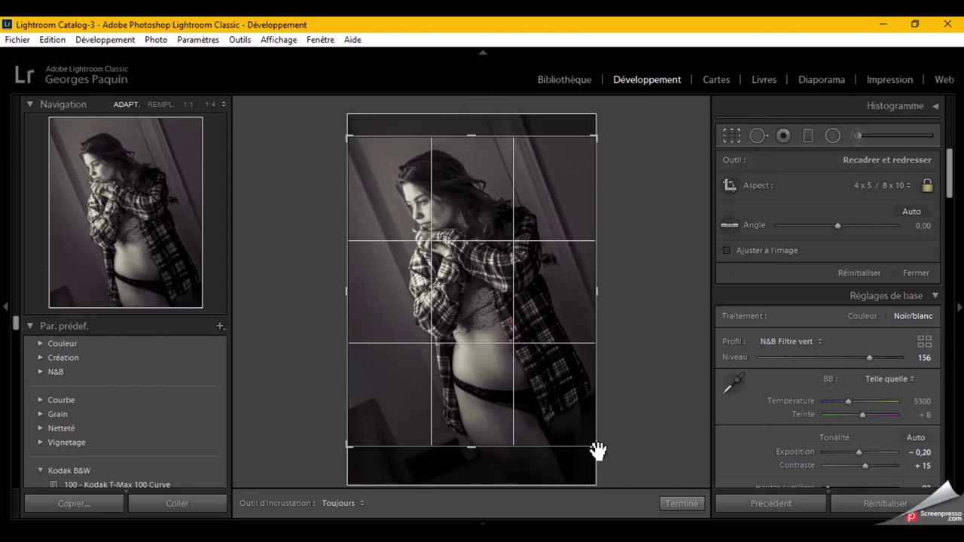
left_click_drag(595, 447, 586, 426)
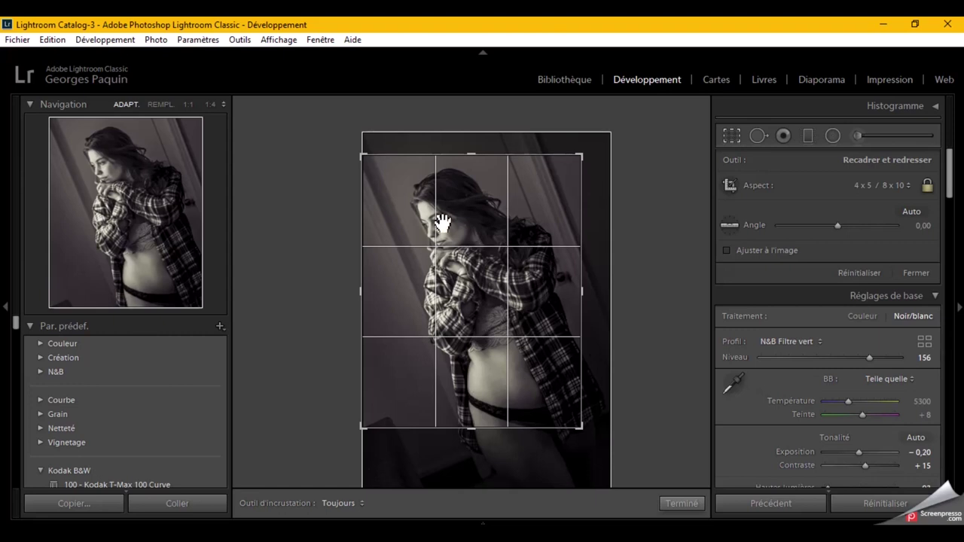
left_click_drag(583, 430, 596, 442)
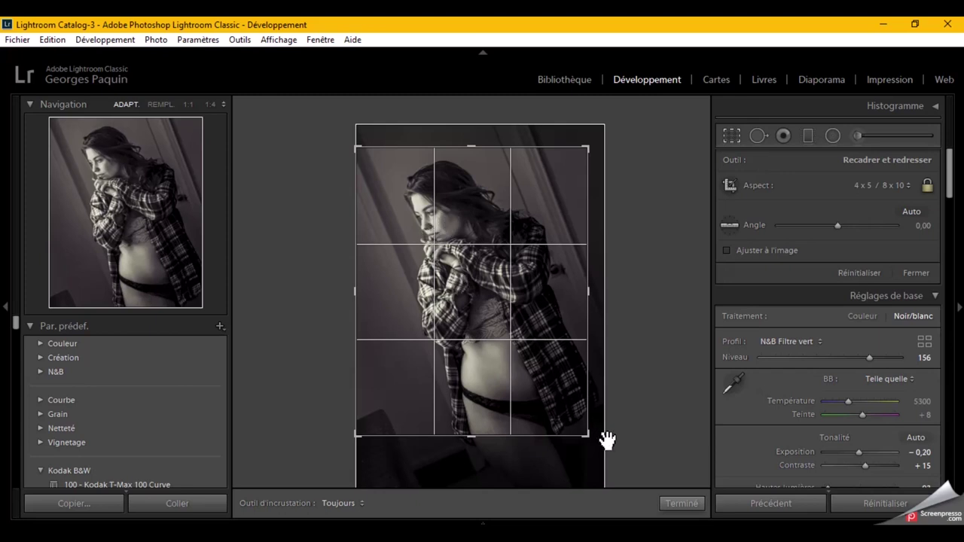
left_click(683, 505)
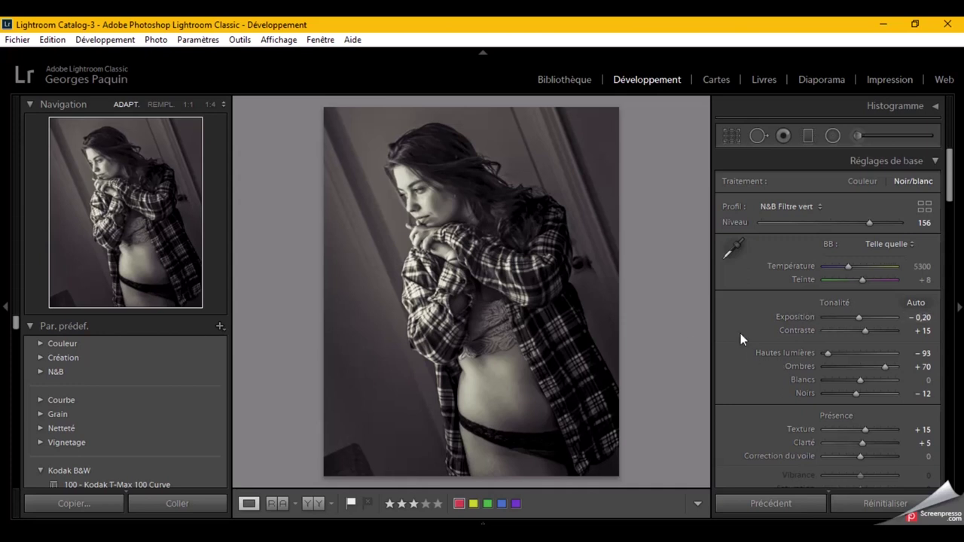
In Vignetage après recadr., set vignette Gain to −5 and Arrondi to −15
scroll(741, 339, "down", 5)
scroll(741, 339, "down", 5)
scroll(741, 339, "down", 5)
scroll(740, 339, "down", 5)
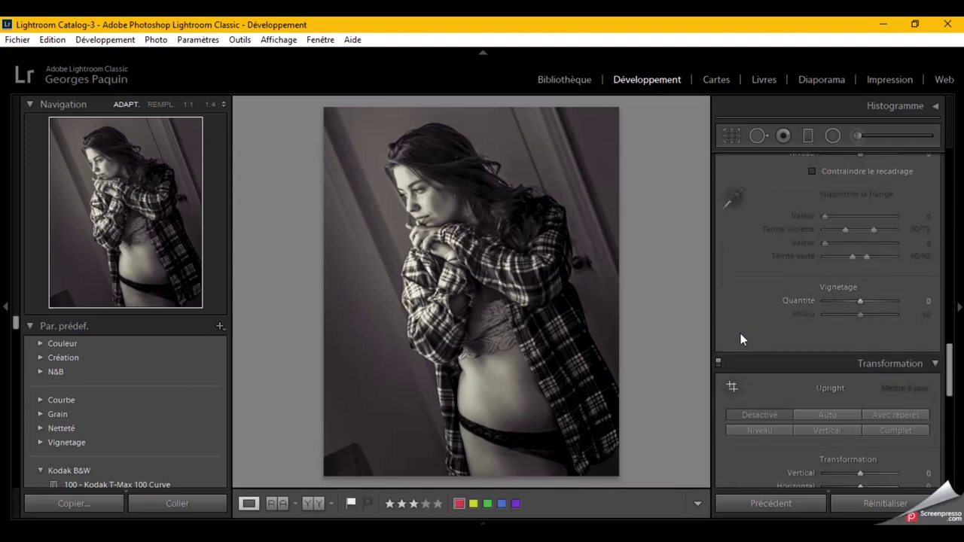
scroll(740, 339, "down", 3)
scroll(740, 339, "up", 3)
scroll(741, 339, "down", 5)
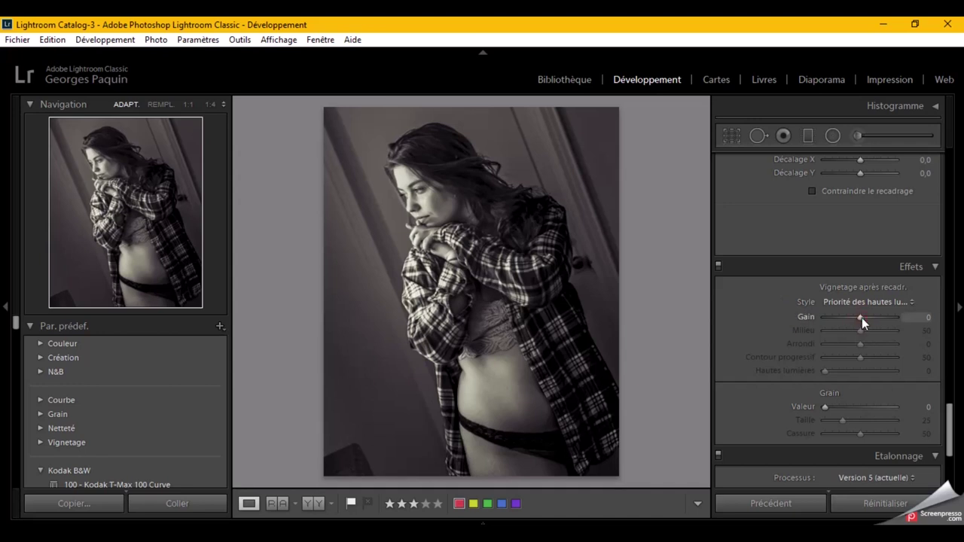
key("Down")
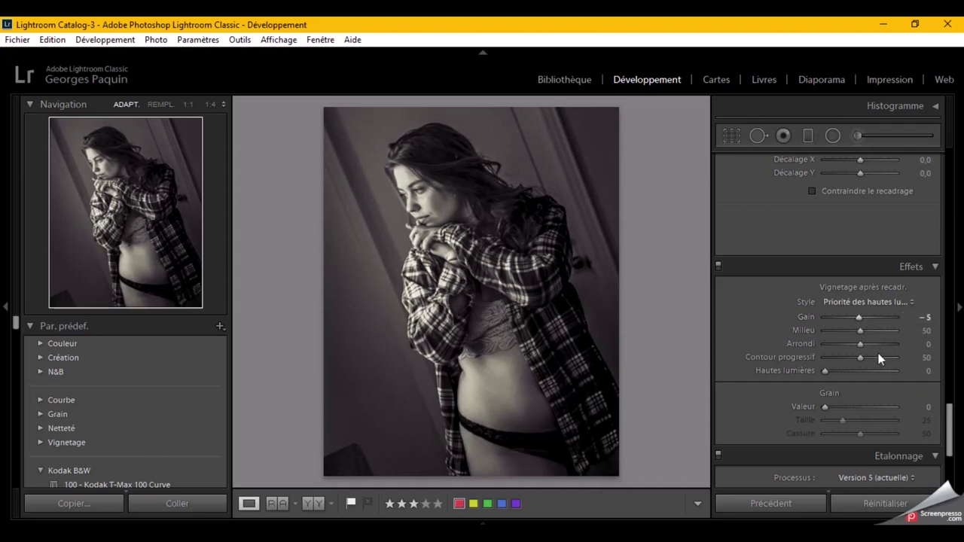
key("Down")
key("Down")
key("Down")
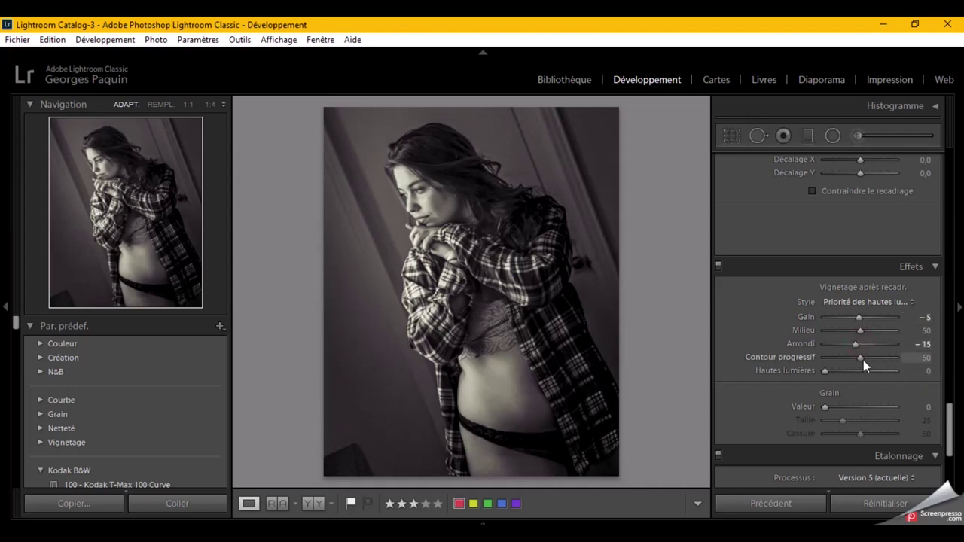
Set Contour progressif 65, Gain −10, Milieu 55 and the vignette Style to Priorité de la couleur
key("Up")
key("Up")
key("Up")
key("Up")
key("Up")
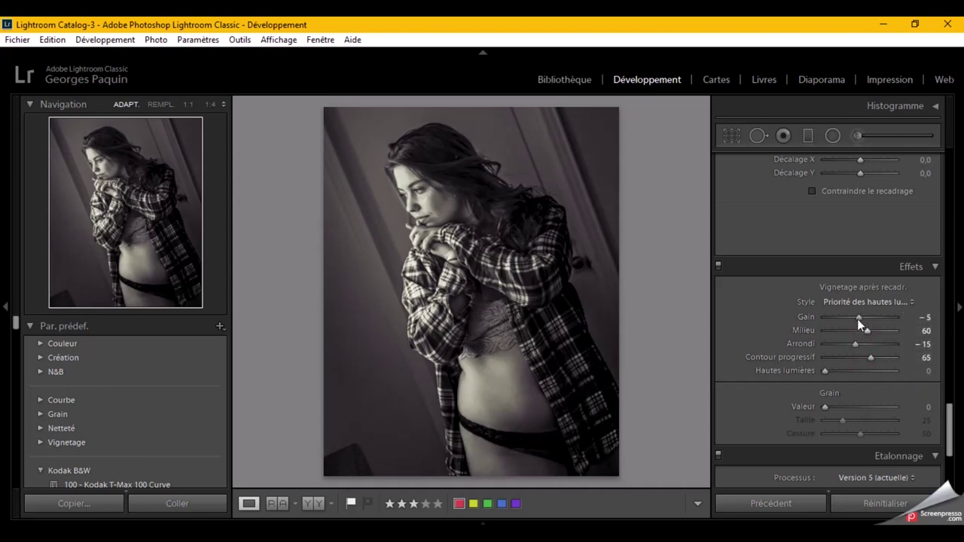
key("Down")
key("Up")
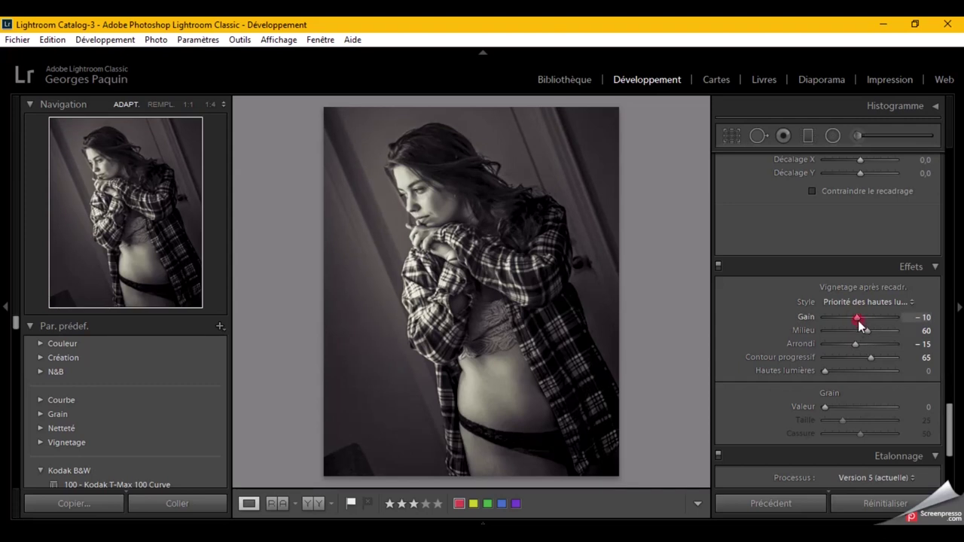
key("Down")
left_click(859, 301)
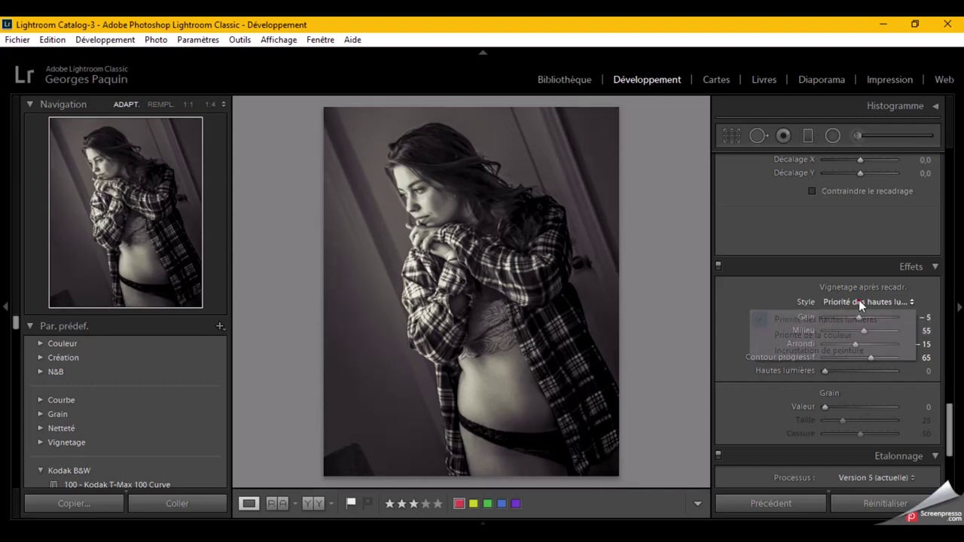
left_click(856, 336)
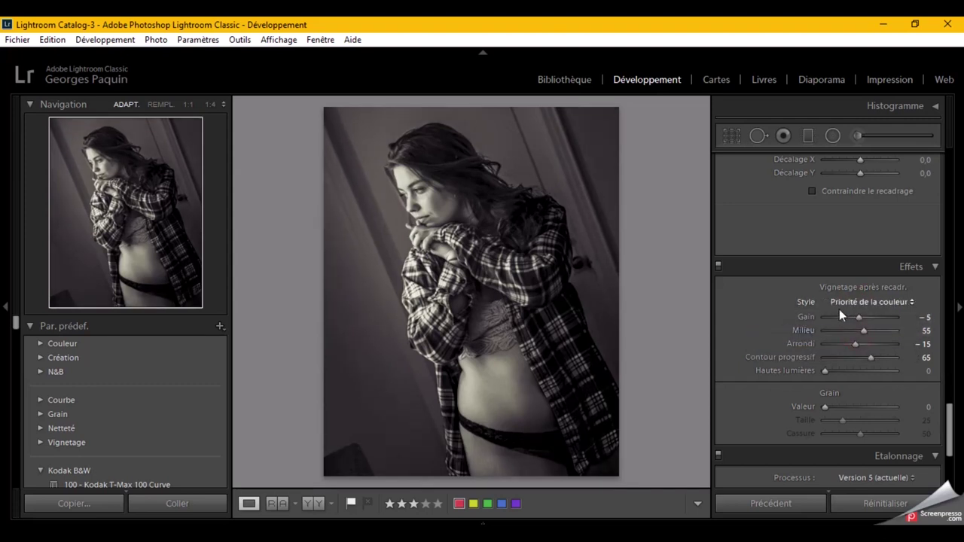